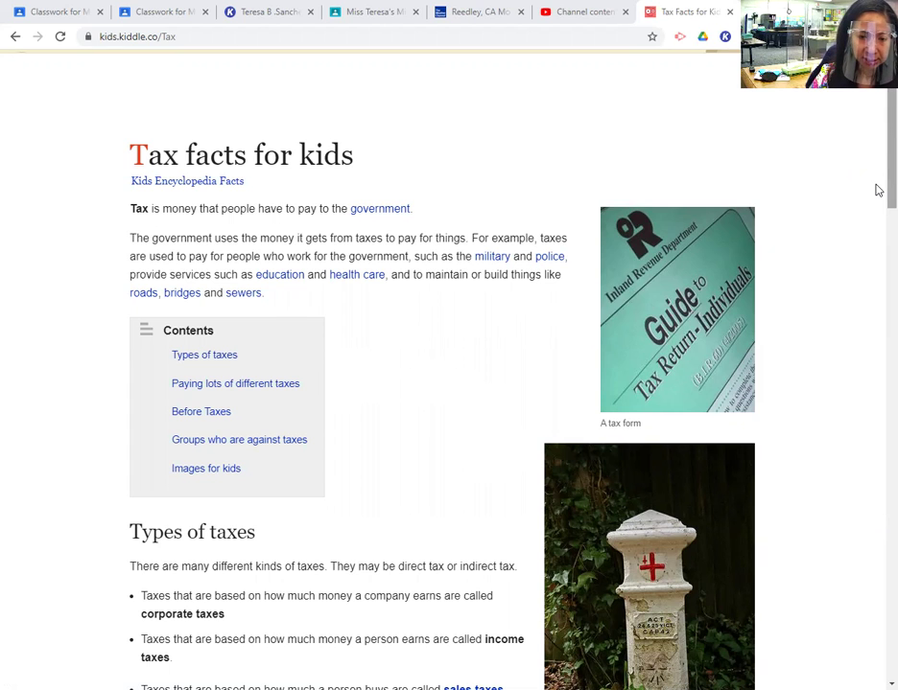
Step: Scroll down through the currently open page
scroll(879, 190, "down", 3)
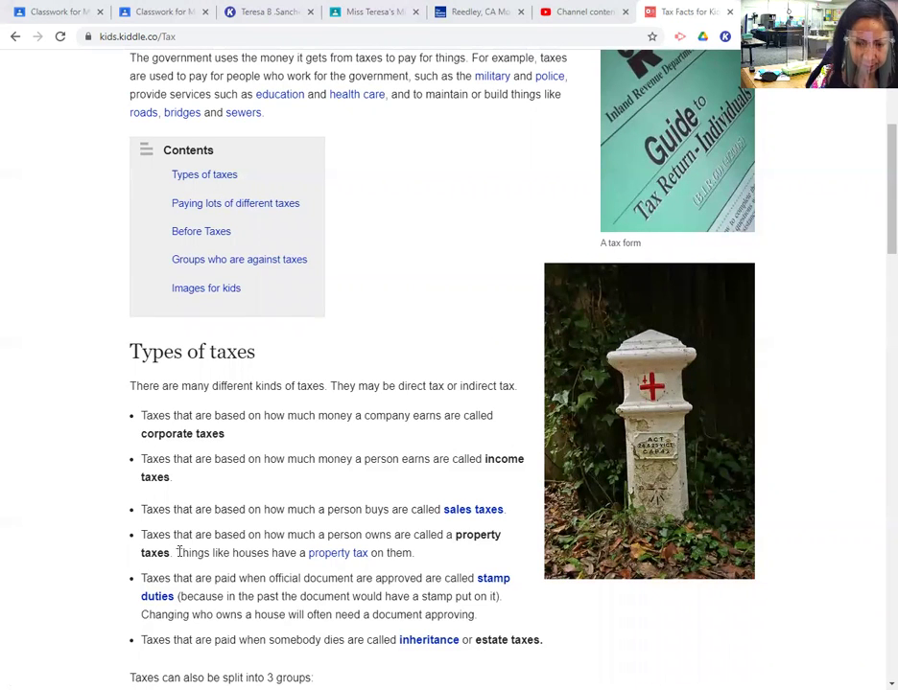
scroll(878, 258, "down", 1)
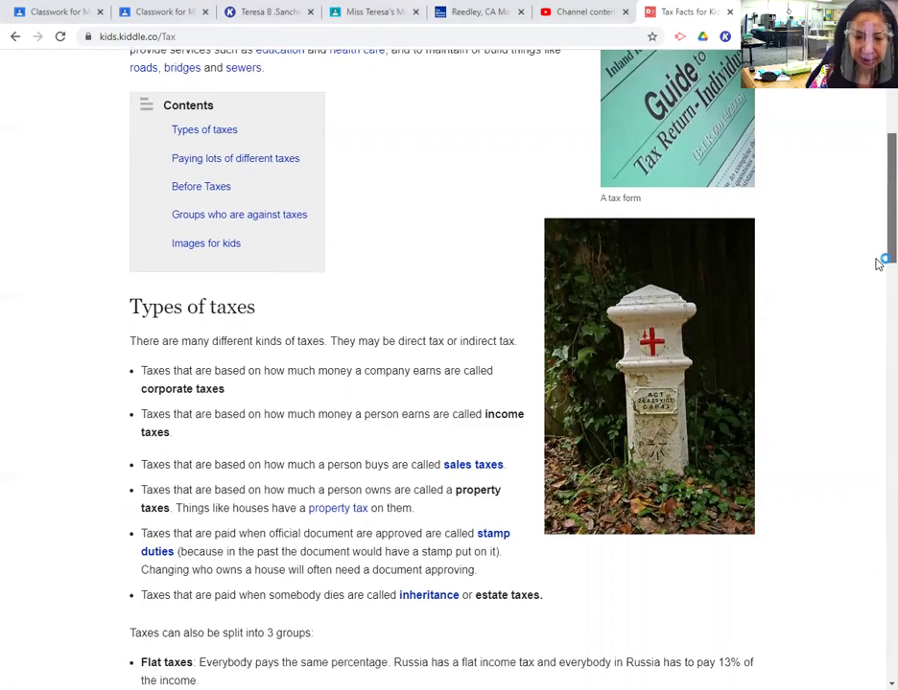
scroll(878, 263, "down", 1)
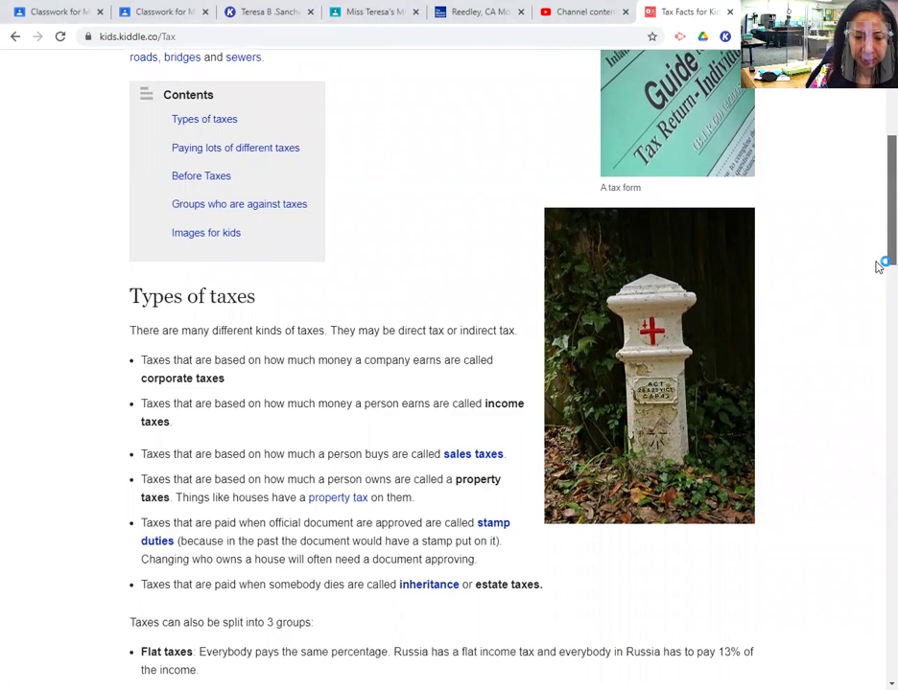
scroll(878, 267, "down", 3)
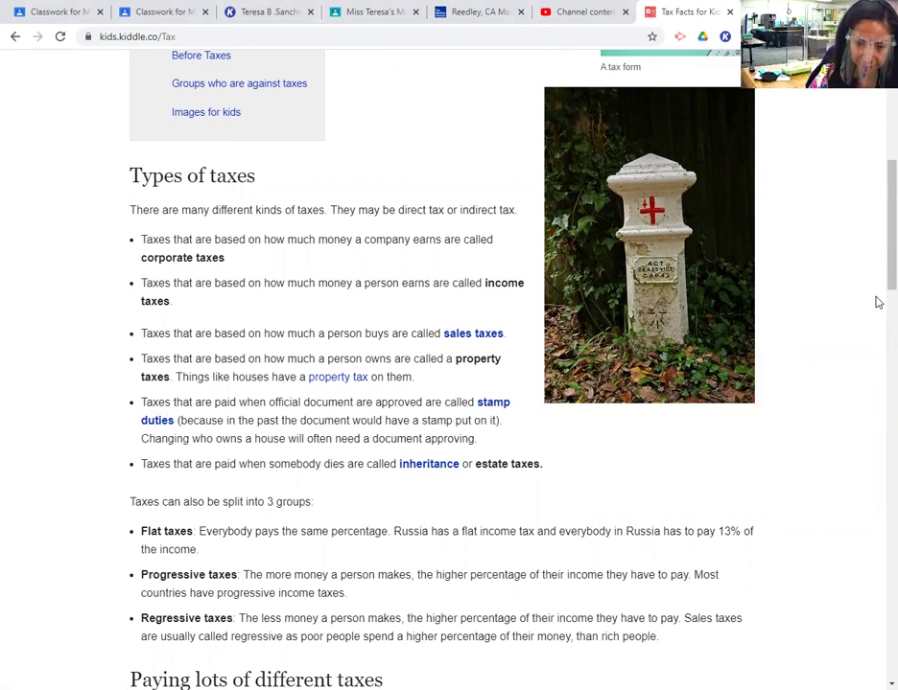
scroll(876, 244, "down", 4)
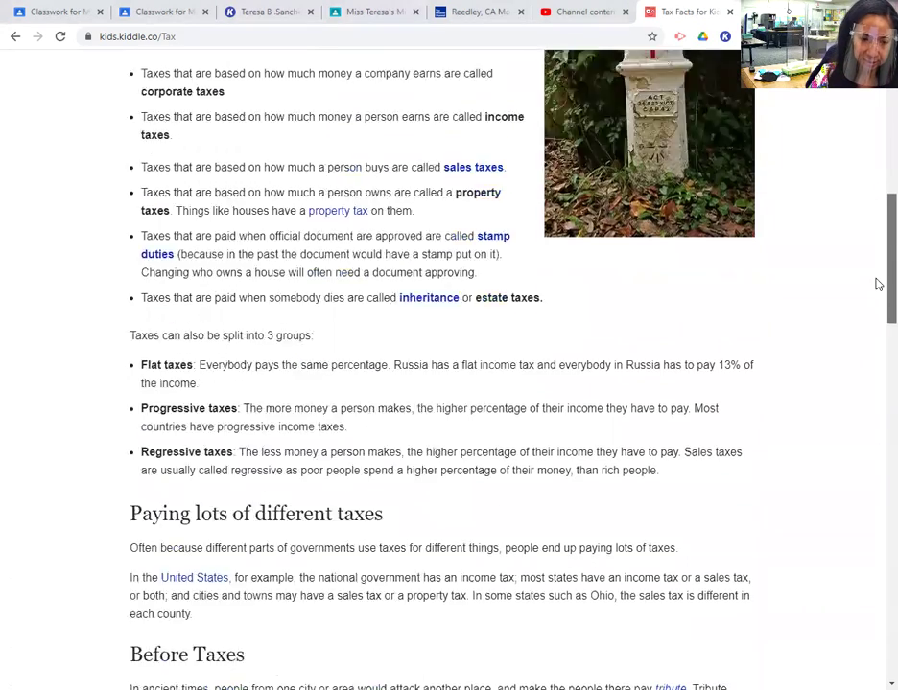
scroll(876, 307, "down", 3)
scroll(875, 324, "down", 1)
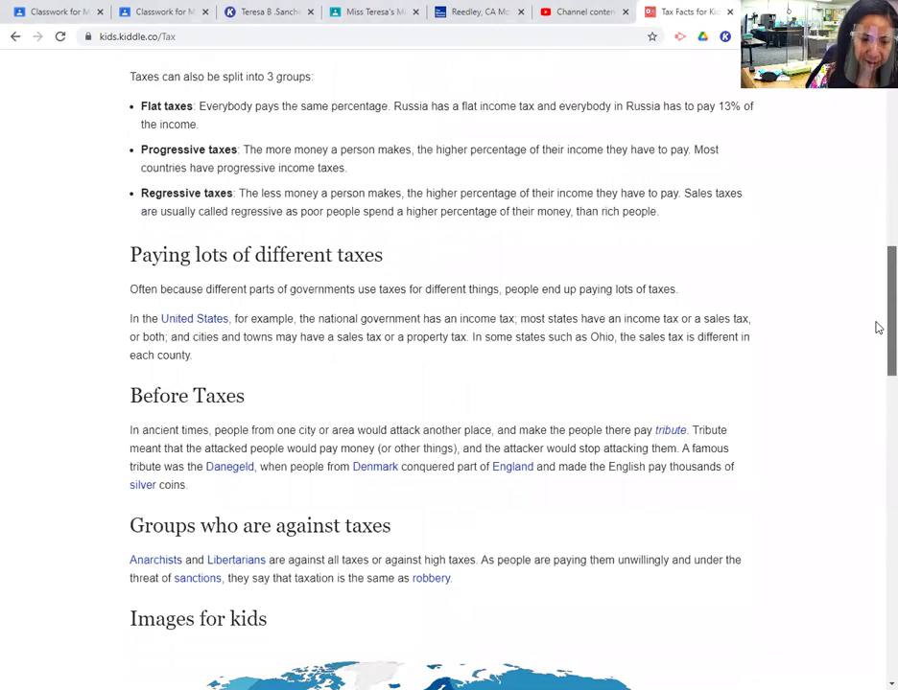
scroll(875, 328, "down", 8)
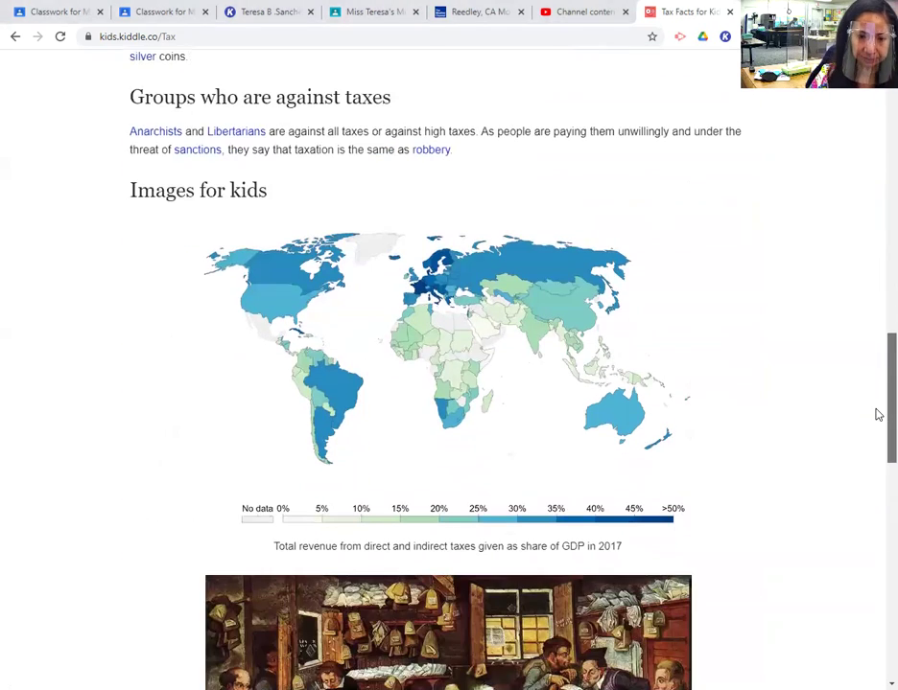
scroll(876, 415, "down", 5)
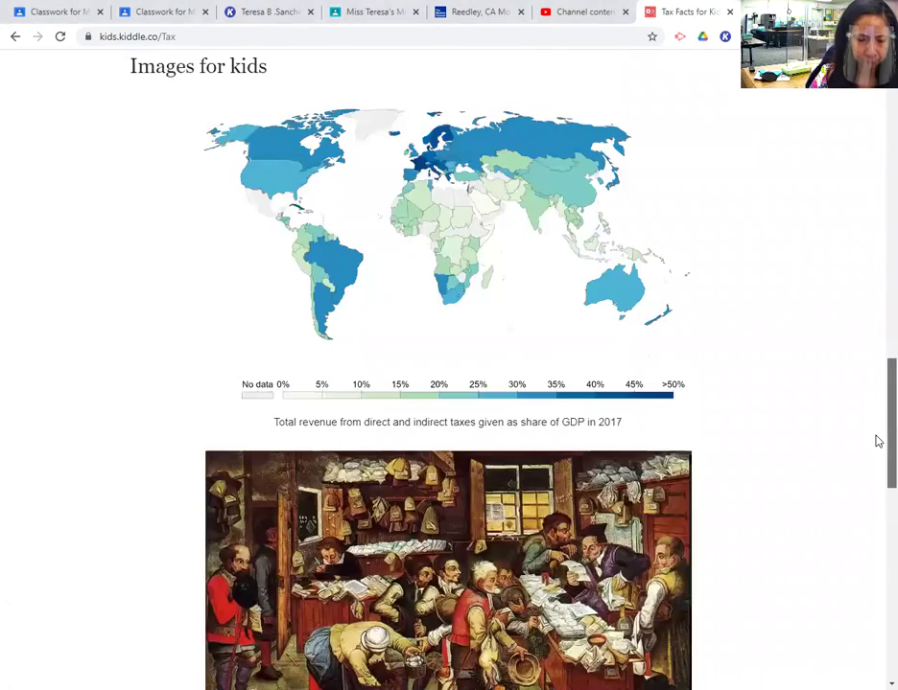
scroll(875, 475, "down", 6)
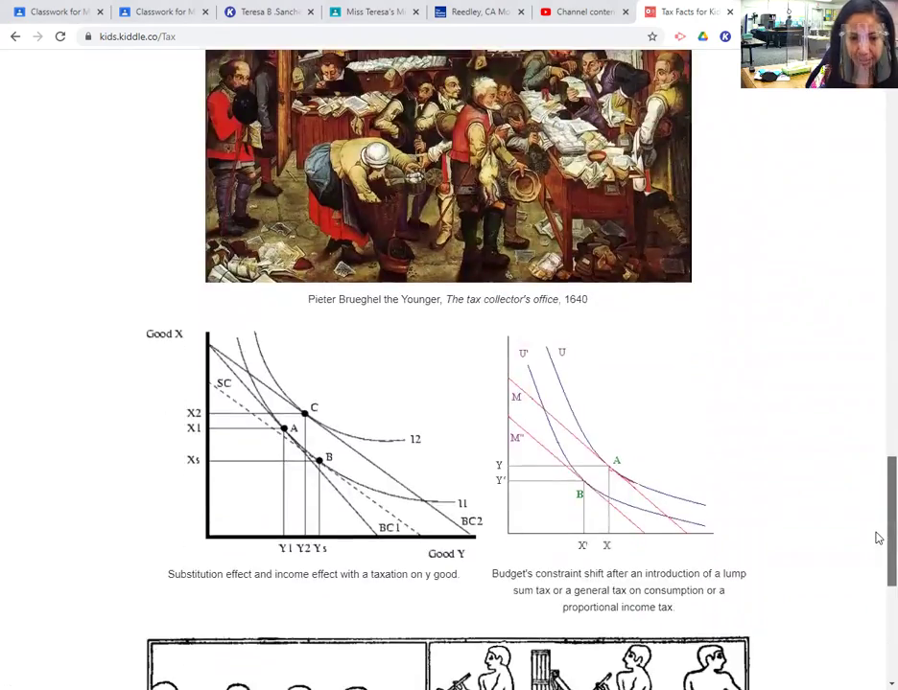
scroll(875, 537, "down", 3)
scroll(875, 601, "down", 2)
scroll(875, 541, "up", 20)
scroll(875, 219, "up", 2)
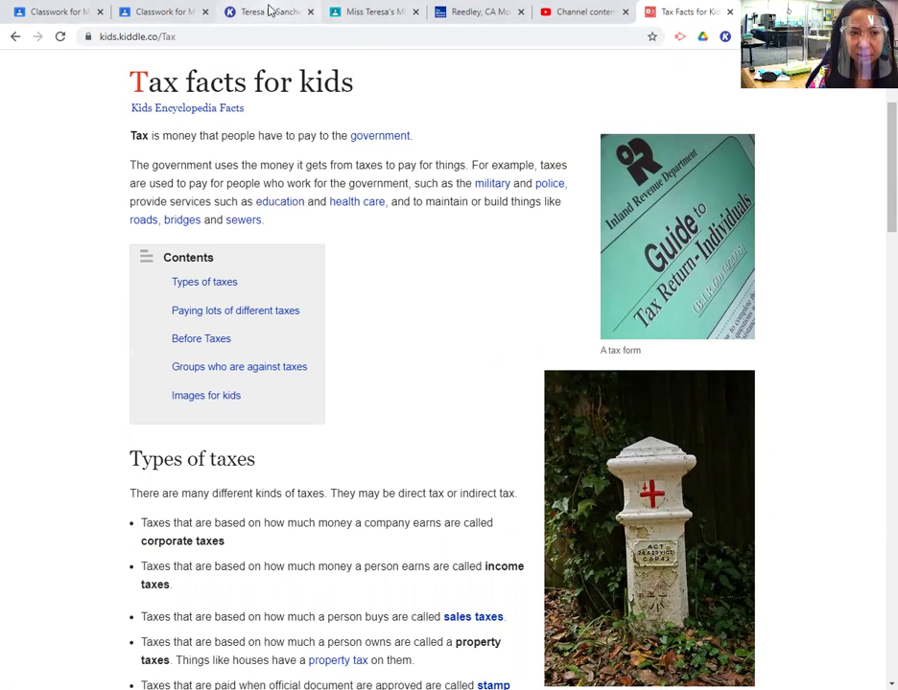
Step: Bring up page 15 of April 2021_Posters.pdf, the National Tax Day poster
left_click(48, 7)
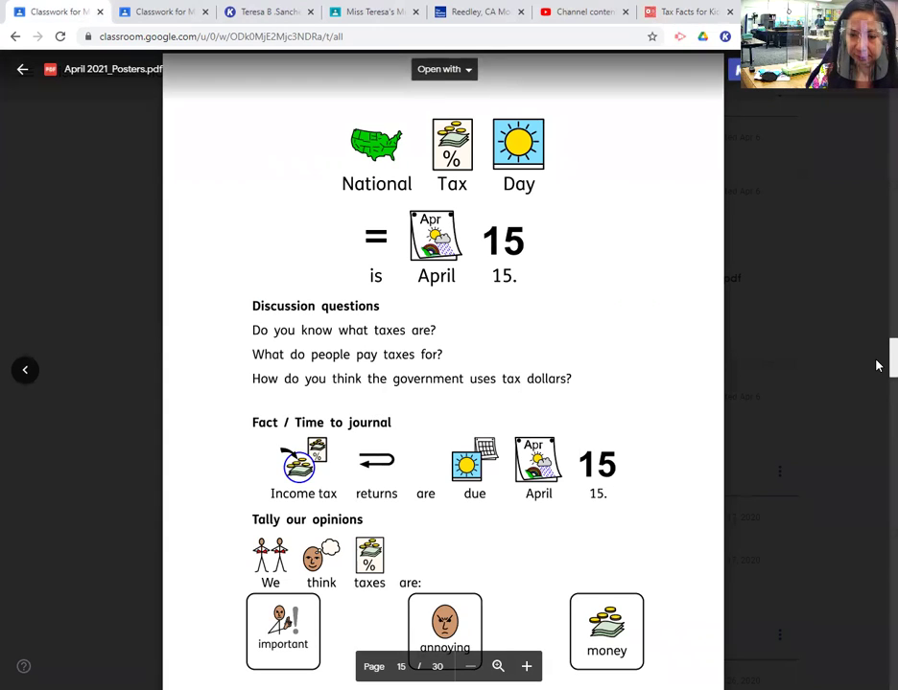
scroll(875, 369, "down", 3)
scroll(875, 373, "up", 3)
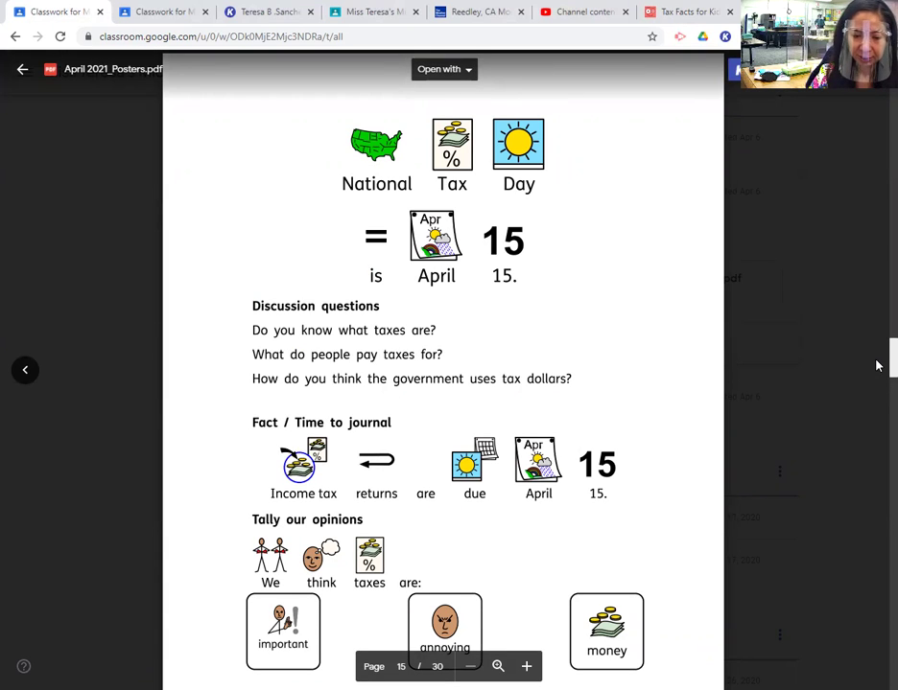
scroll(876, 369, "down", 3)
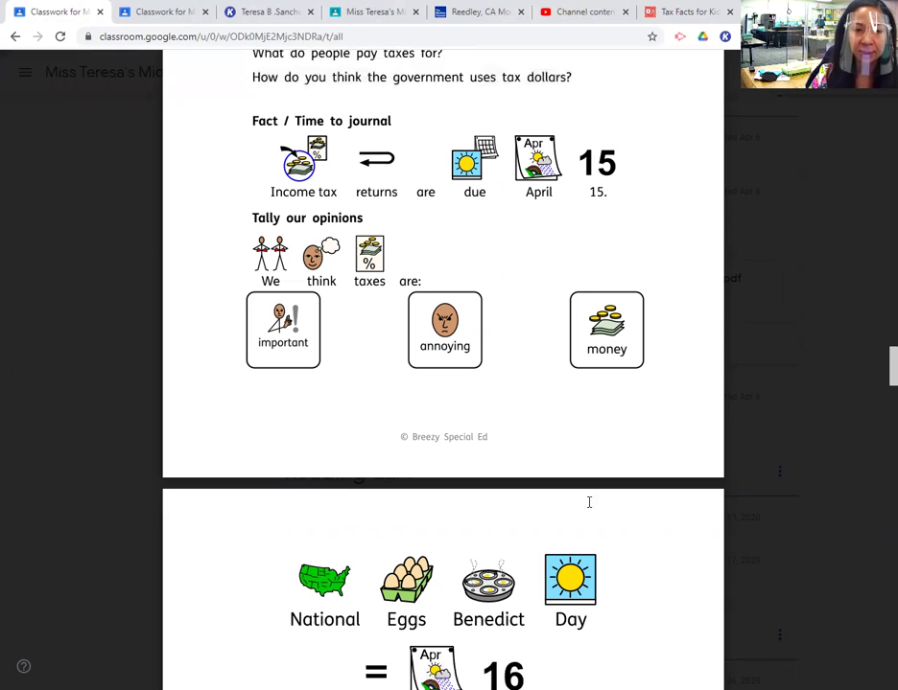
Step: Type the student's name in a text box on the worksheet's Name line
left_click(268, 11)
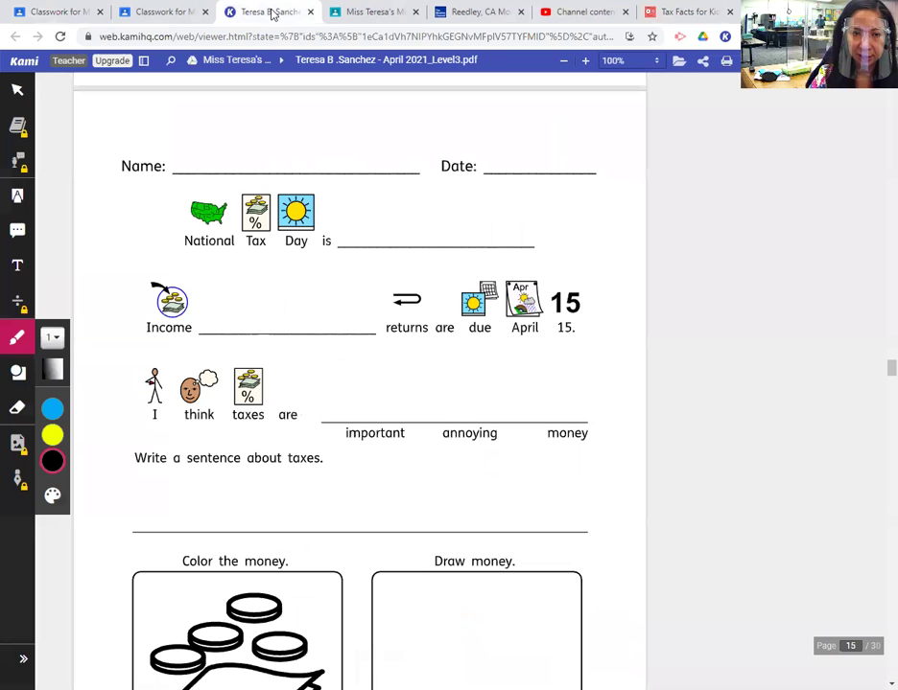
left_click(17, 266)
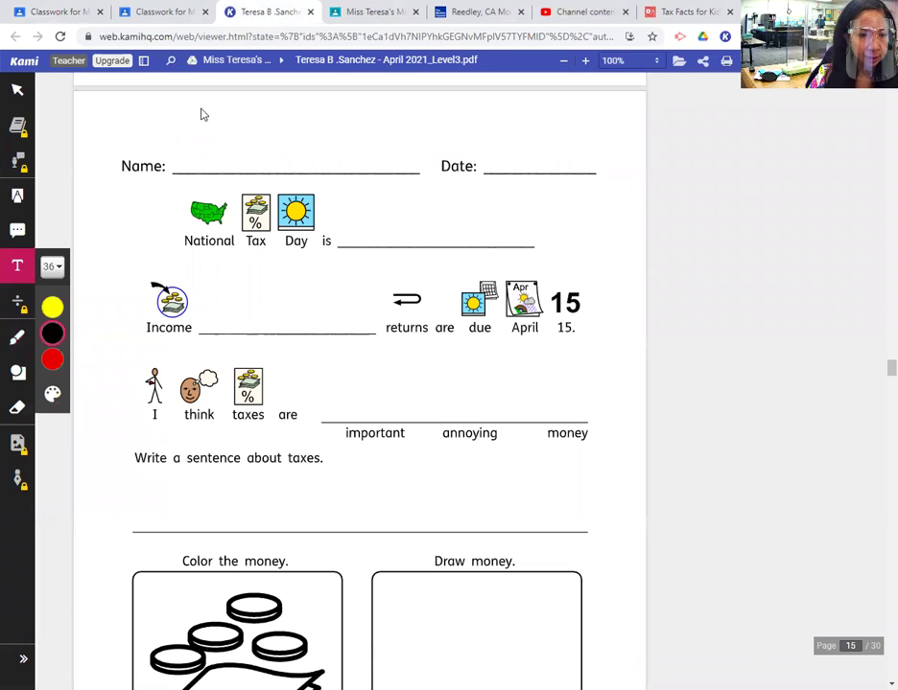
left_click(183, 146)
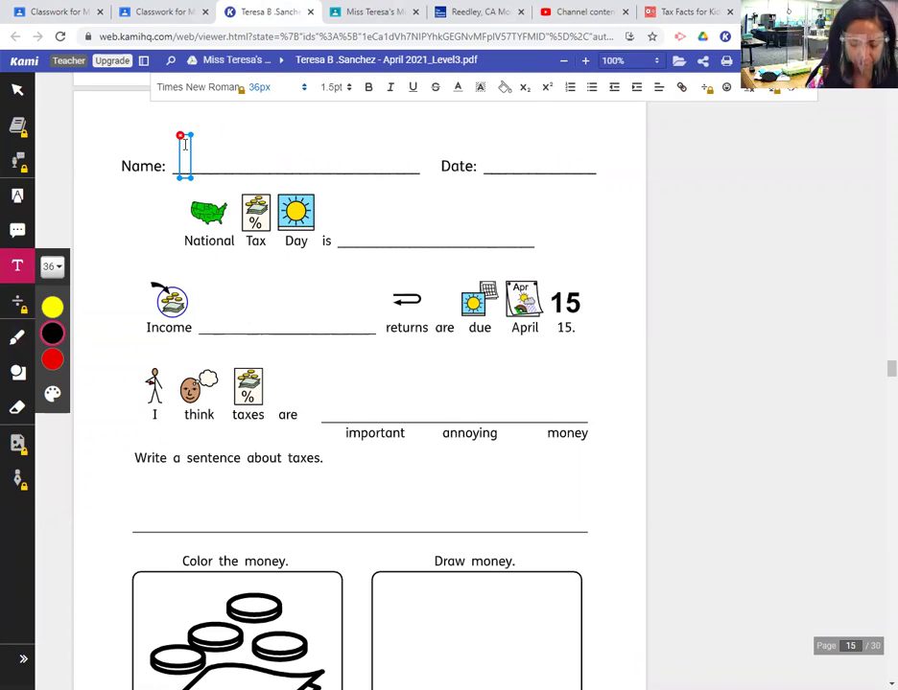
type("Teresa")
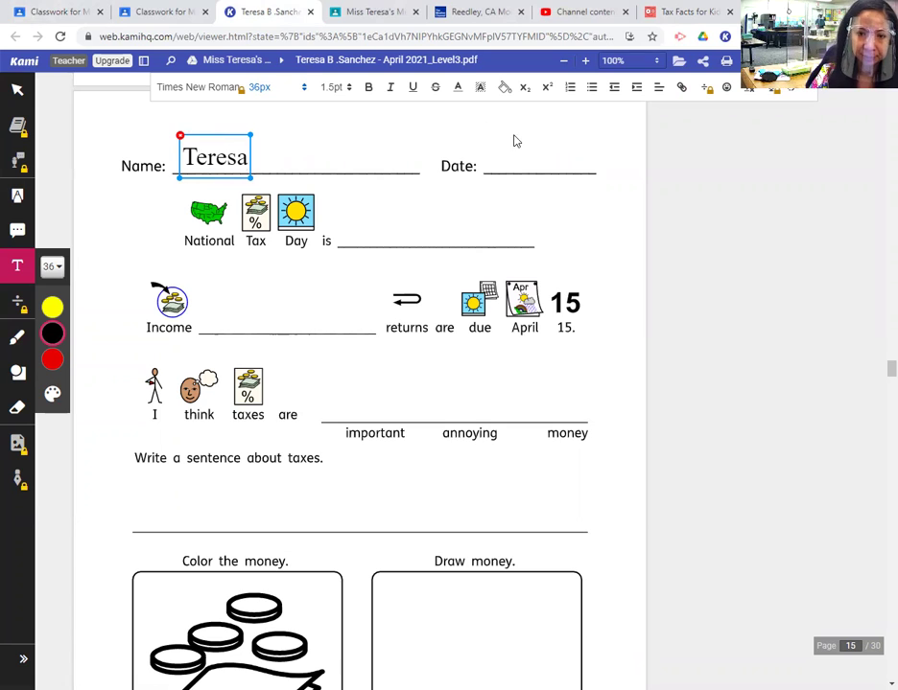
left_click(494, 156)
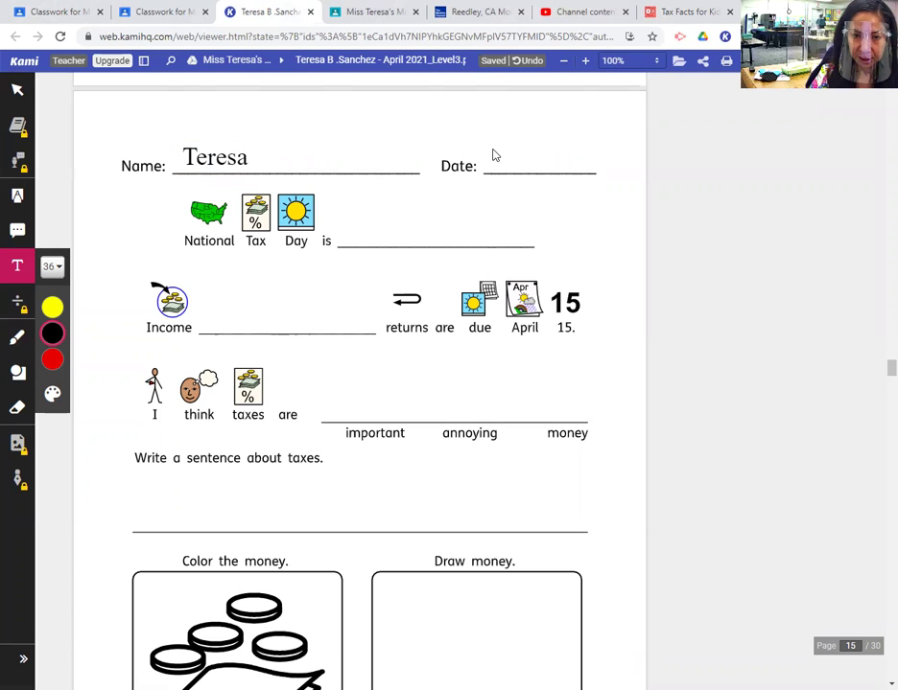
Step: Enter 4-15-21 on the Date line and type 'April 15.' after 'is'
left_click(493, 145)
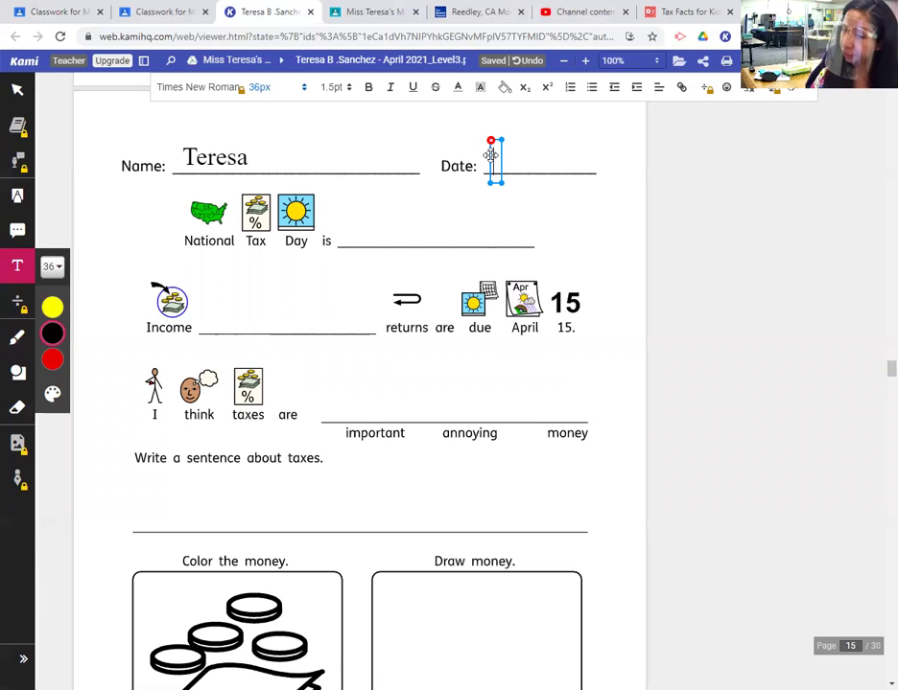
type("5")
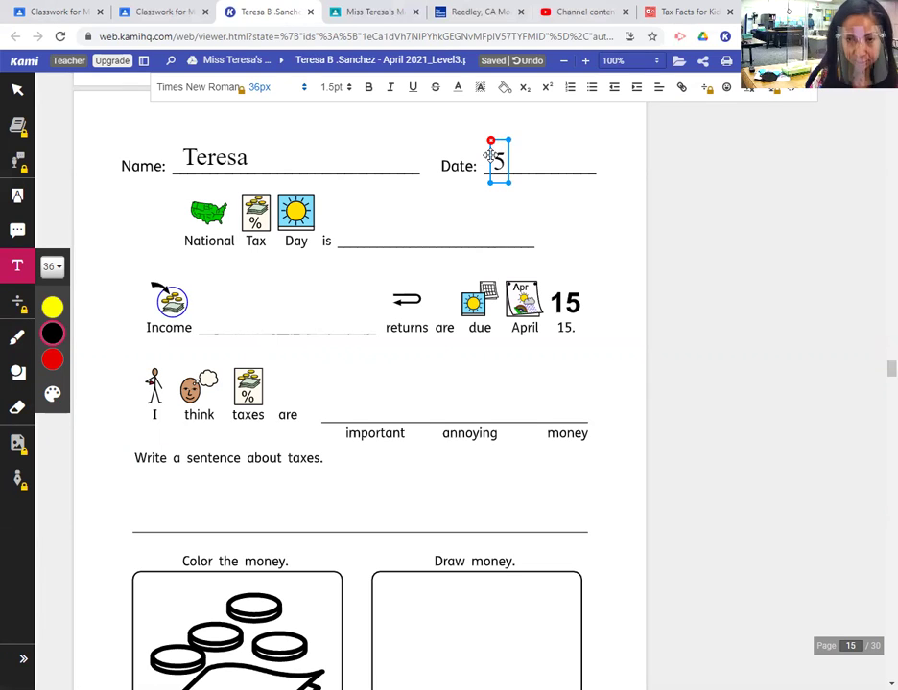
key("BackSpace")
type("4")
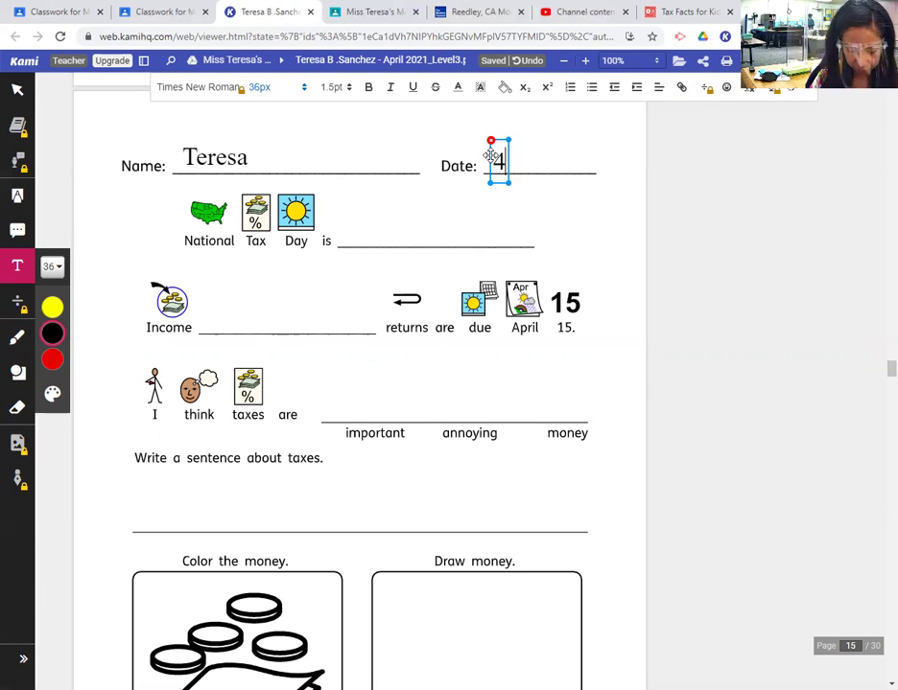
type("-15-21")
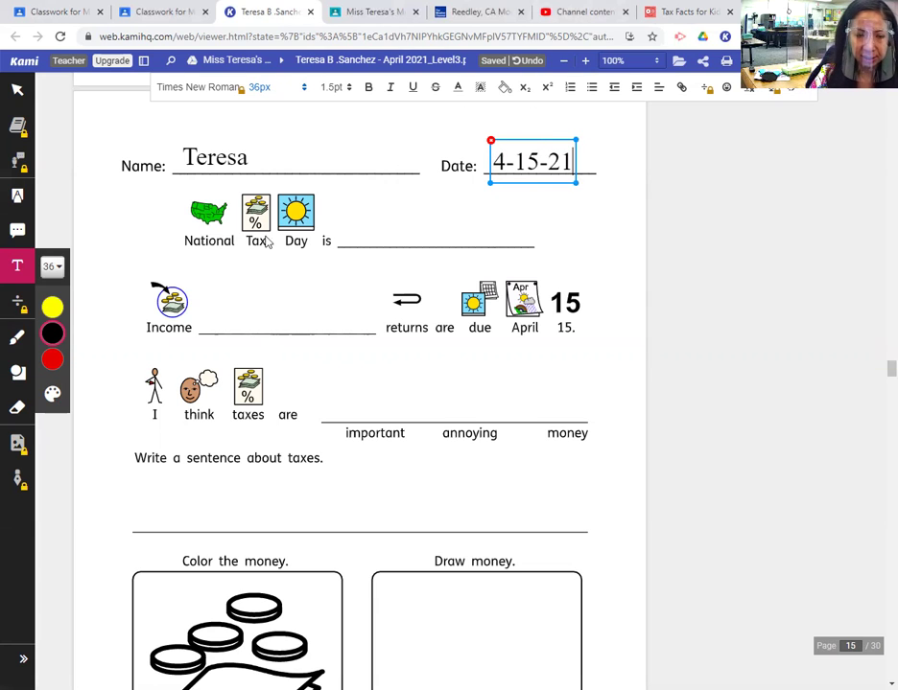
left_click(350, 228)
type("April 1")
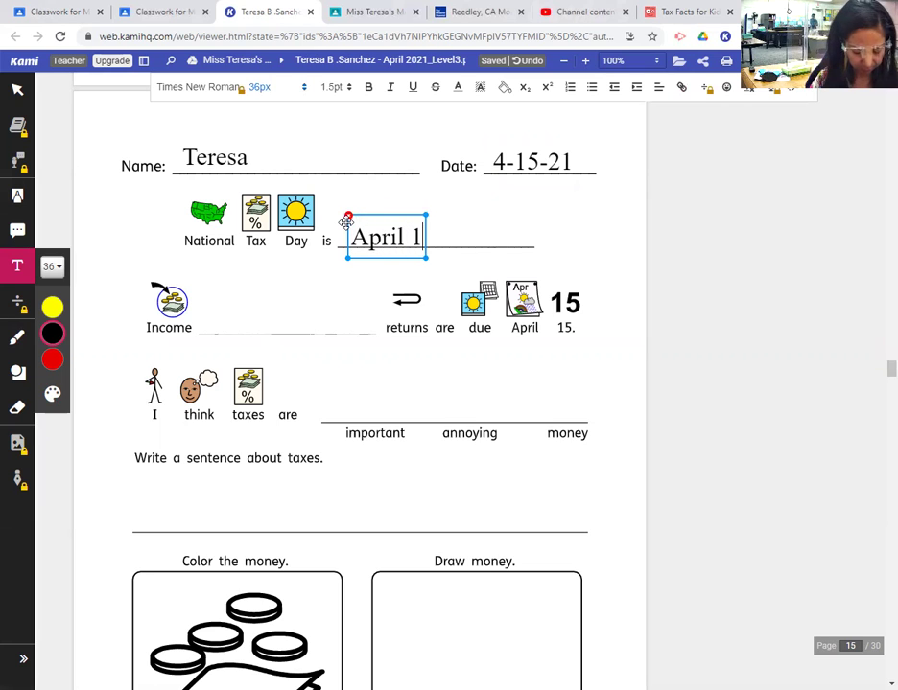
type("5.")
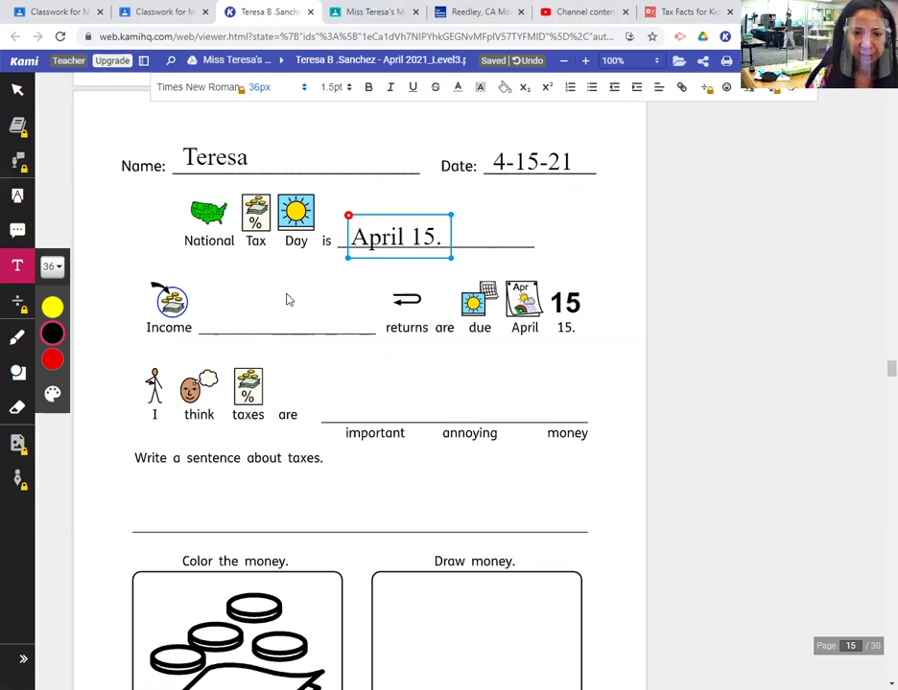
Step: Complete the Tax Day blank as 'April 15, 2021.' and write 'tax' on the Income blank
key("BackSpace")
key("BackSpace")
type(", 2021.")
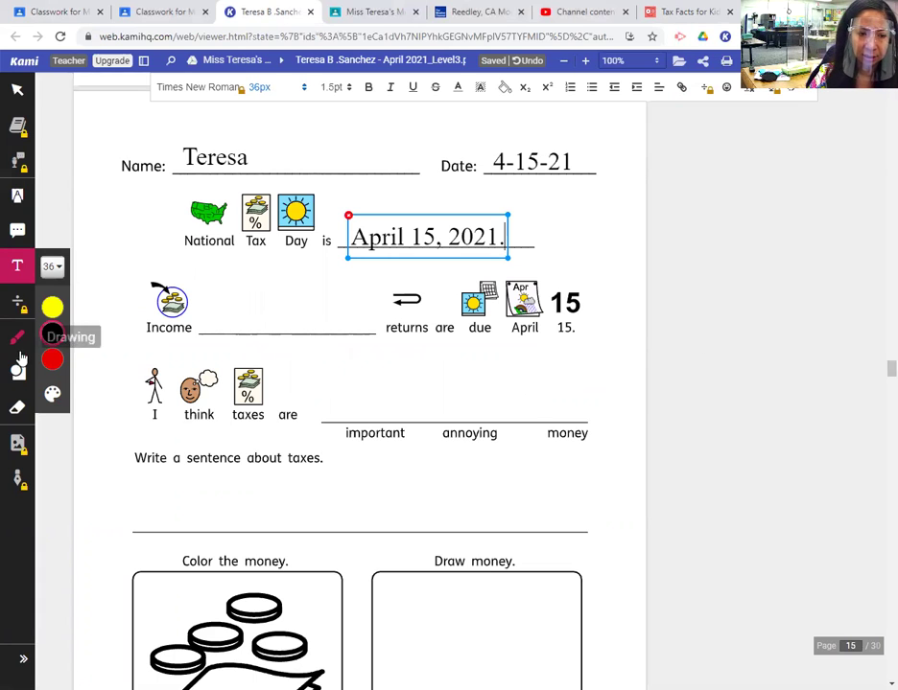
left_click(214, 309)
type("tac")
key("BackSpace")
type("x")
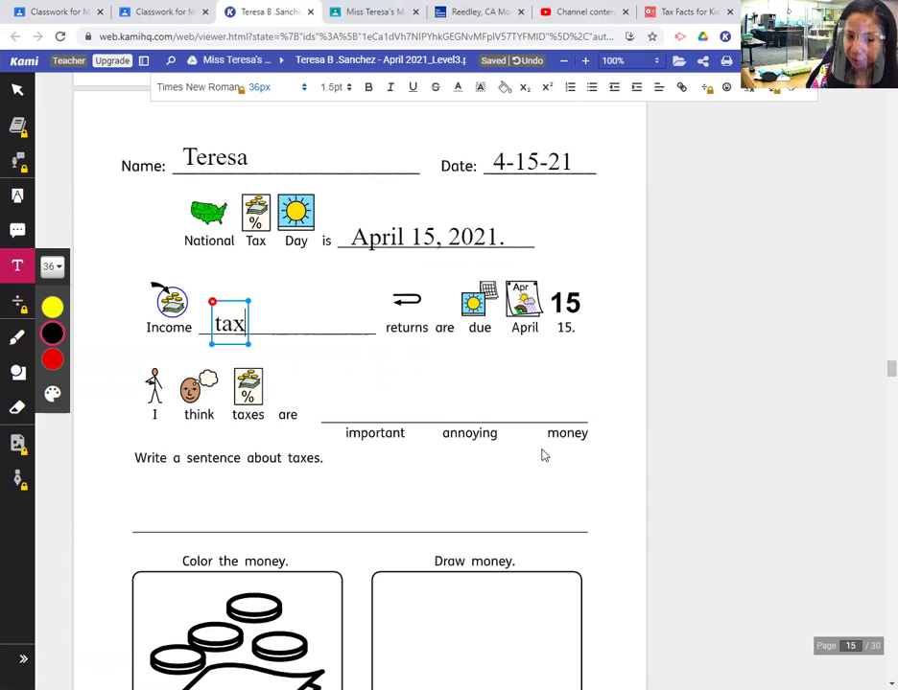
Step: Write 'important.' after 'I think taxes are' and place a text box on the sentence line
left_click(361, 406)
left_click(362, 405)
left_click(435, 402)
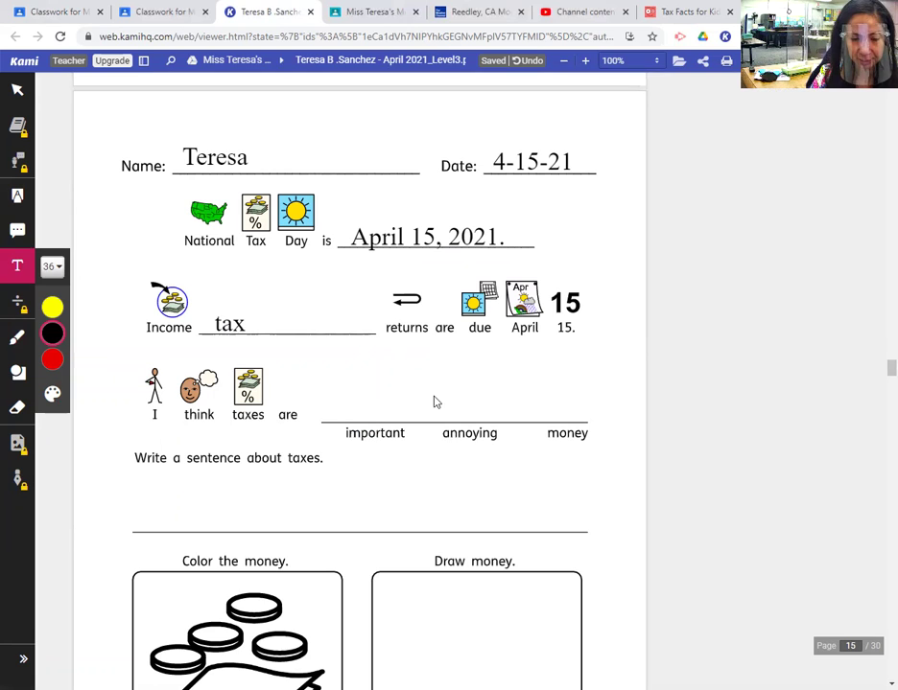
left_click(369, 405)
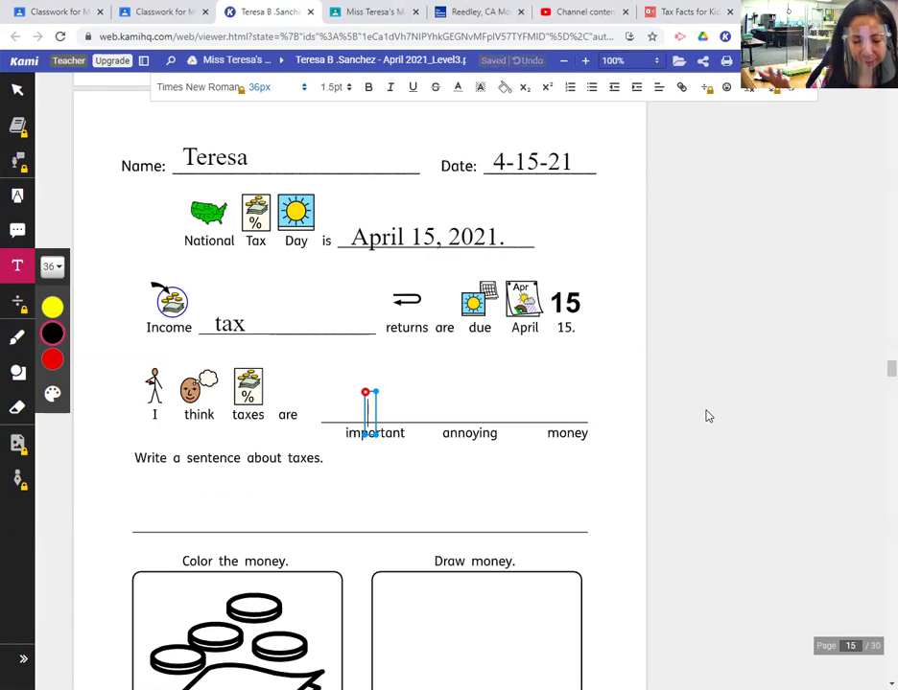
type("i")
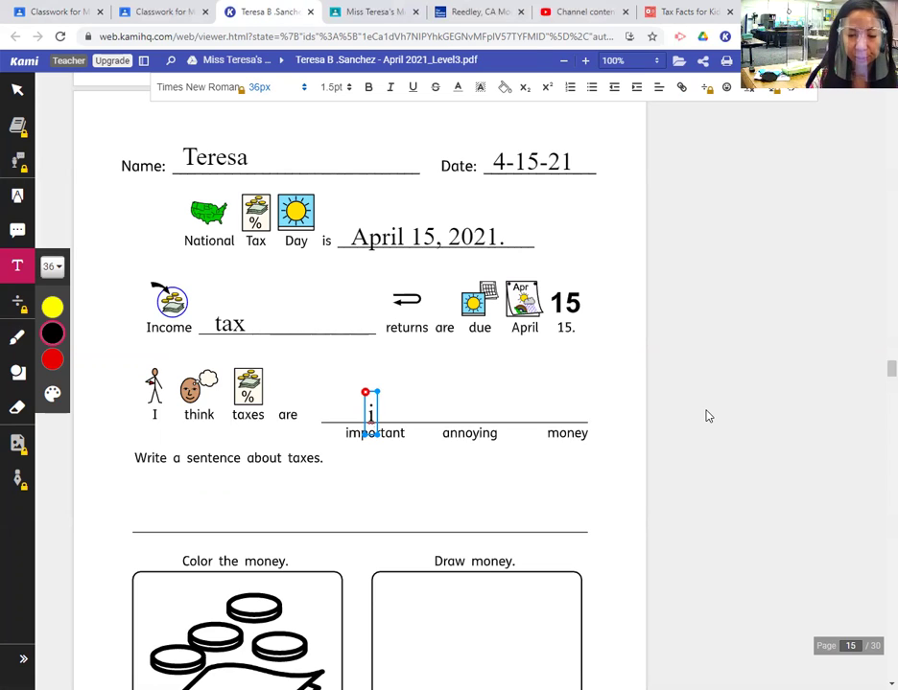
type("mportant.")
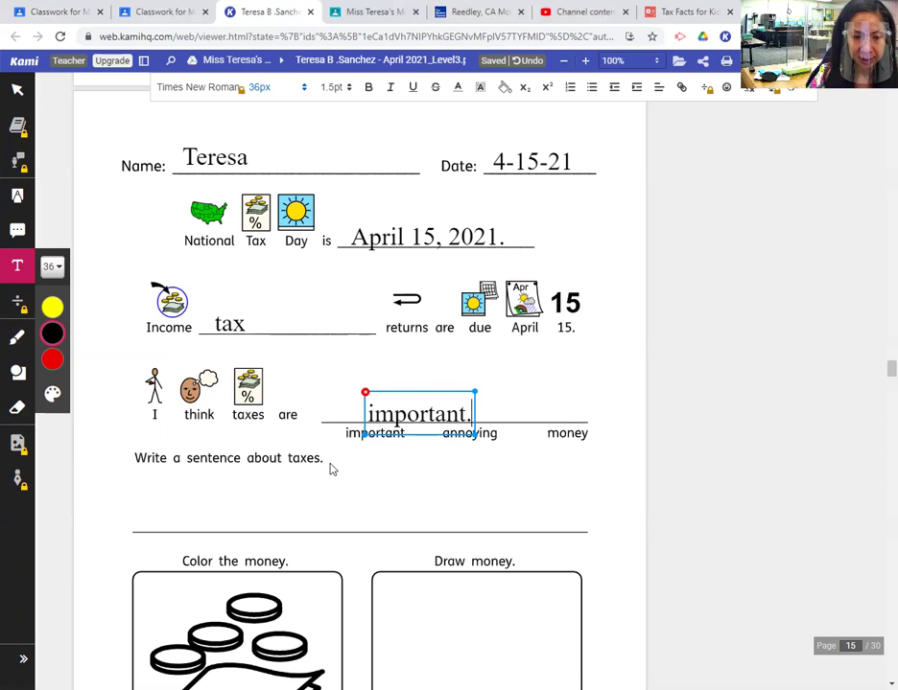
left_click(149, 501)
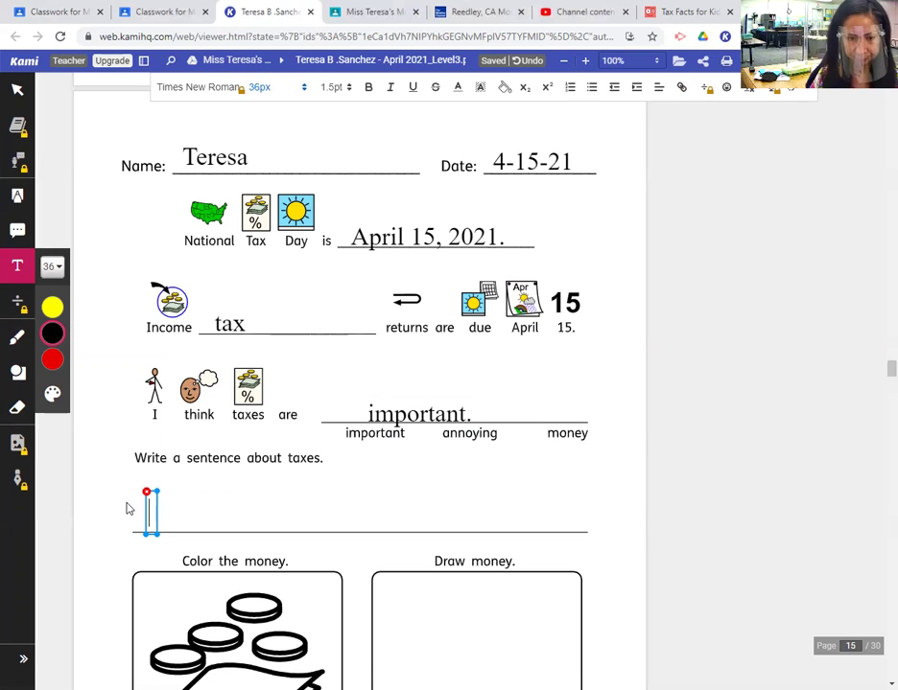
Step: Type 'Taxes are used for things we need.' on the sentence line
type("Ta")
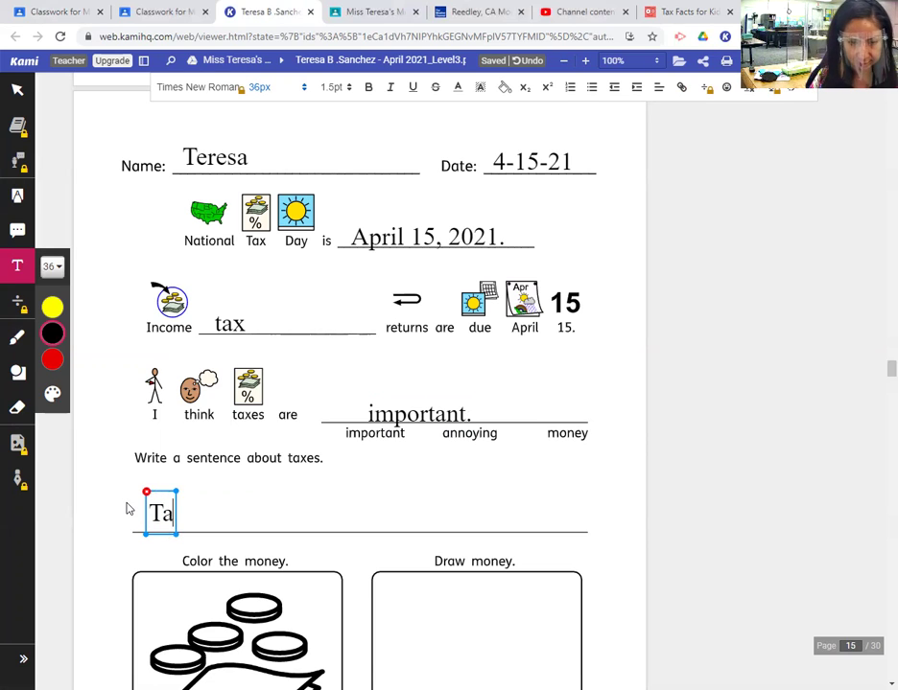
type("xes are used for things we need")
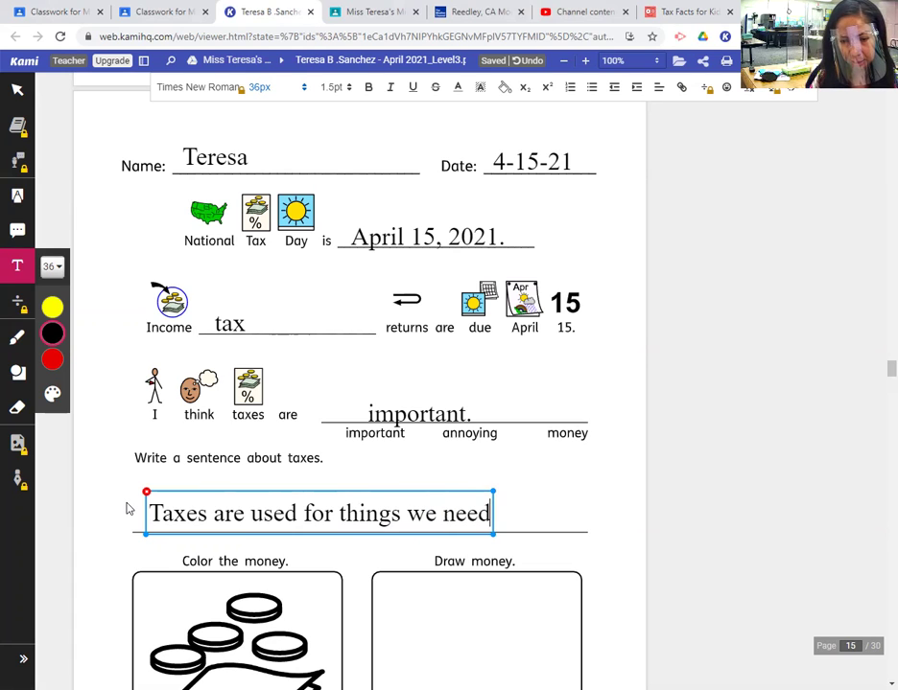
type(".")
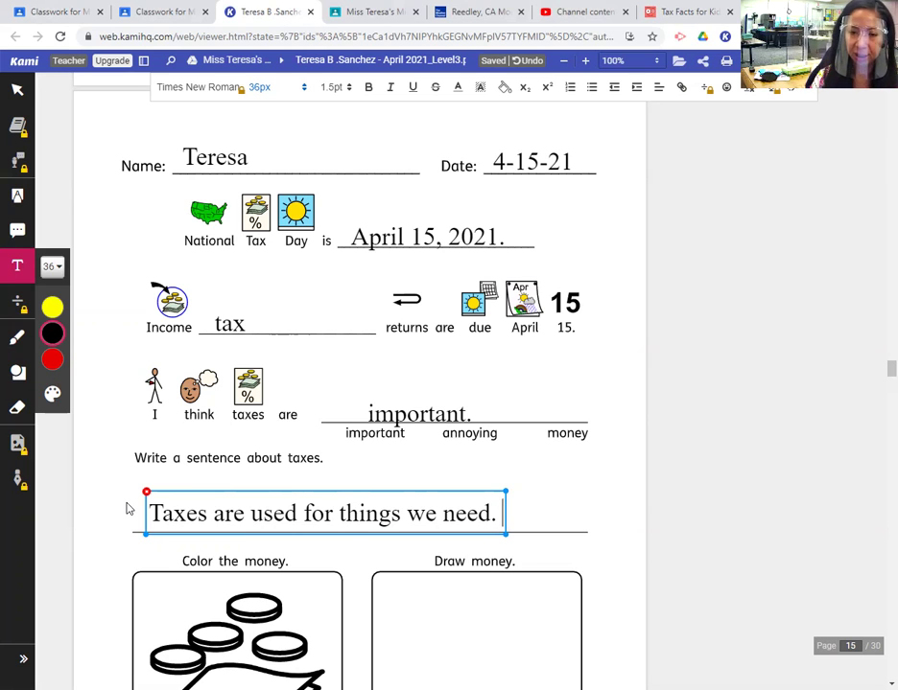
Step: Set up a black freehand pen with lowered ink transparency
left_click(878, 369)
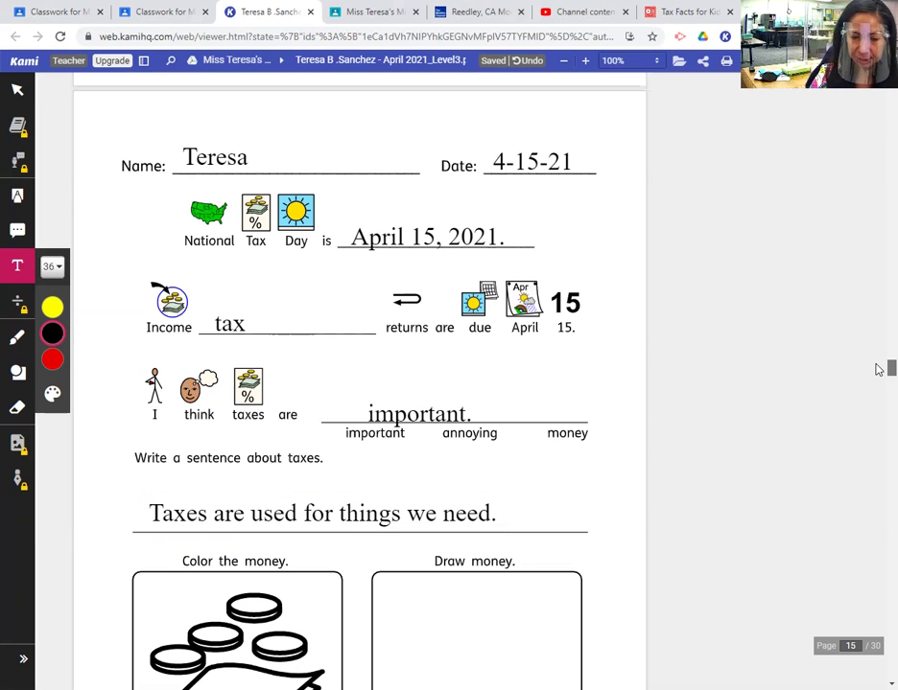
scroll(875, 372, "down", 1)
scroll(878, 372, "down", 1)
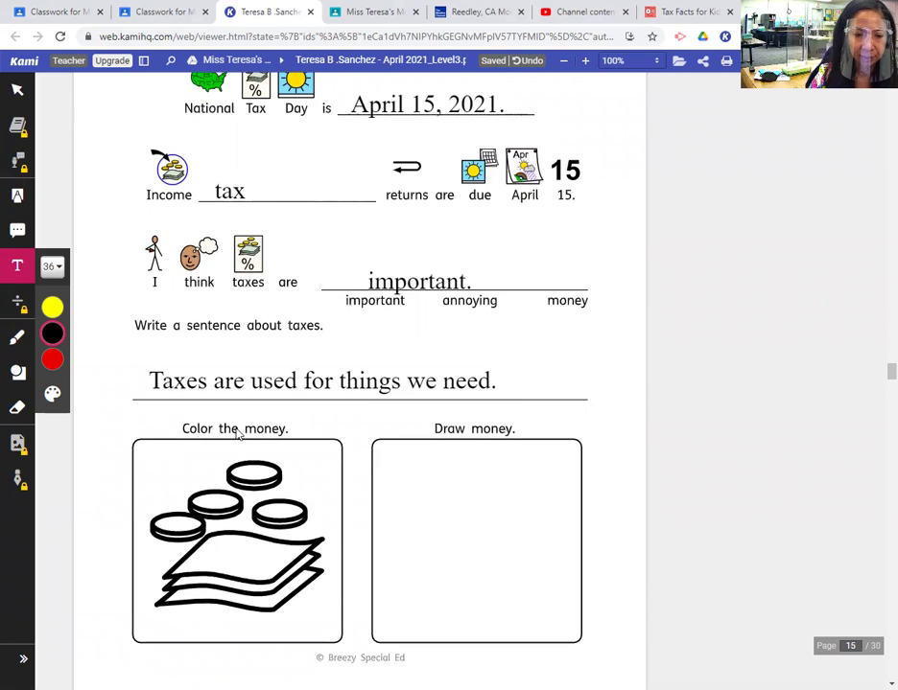
left_click(52, 305)
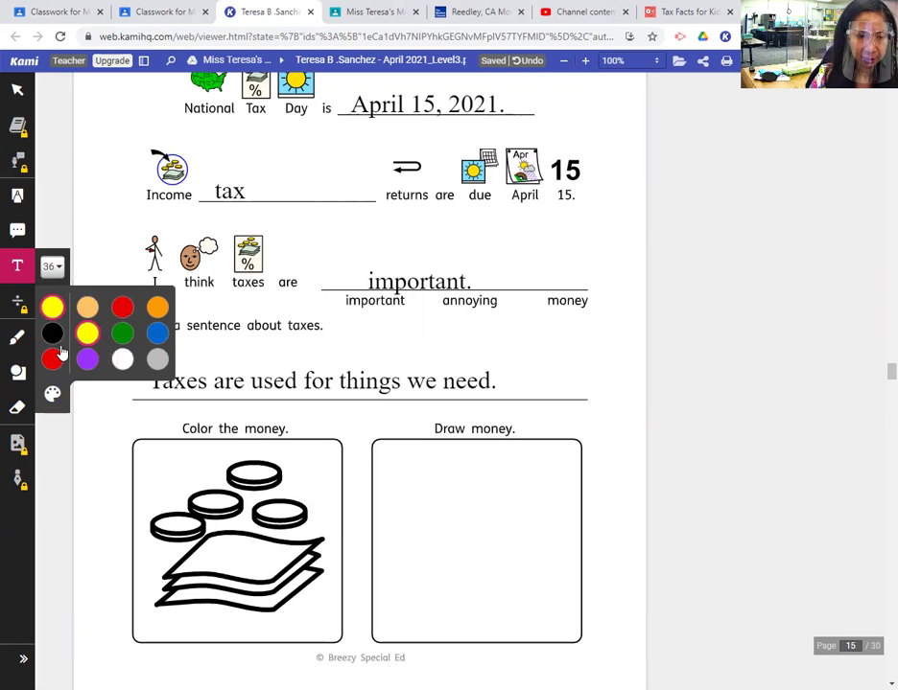
left_click(51, 333)
left_click(10, 340)
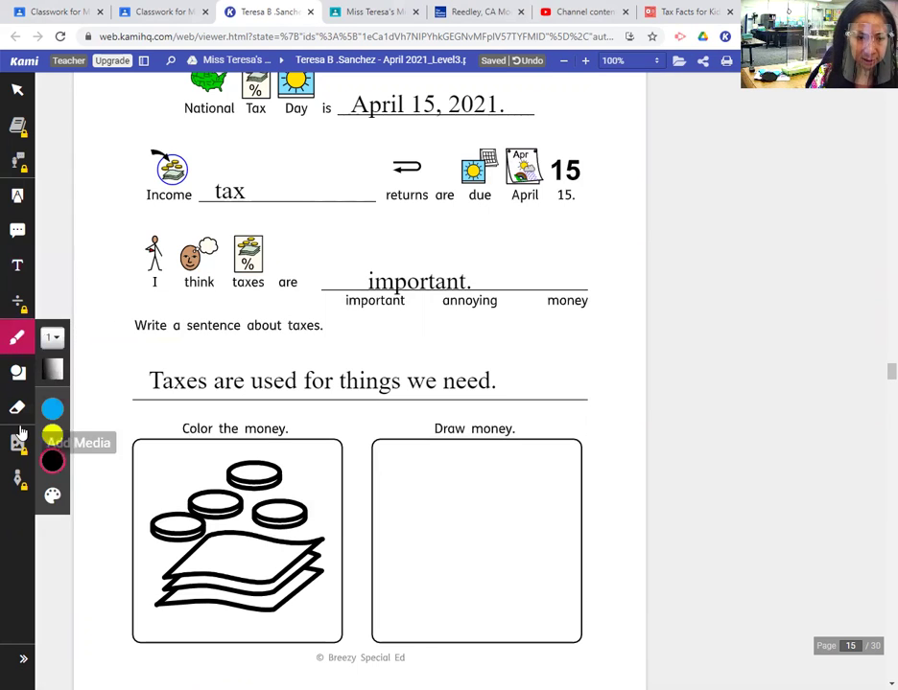
mouse_move(52, 436)
left_click(53, 345)
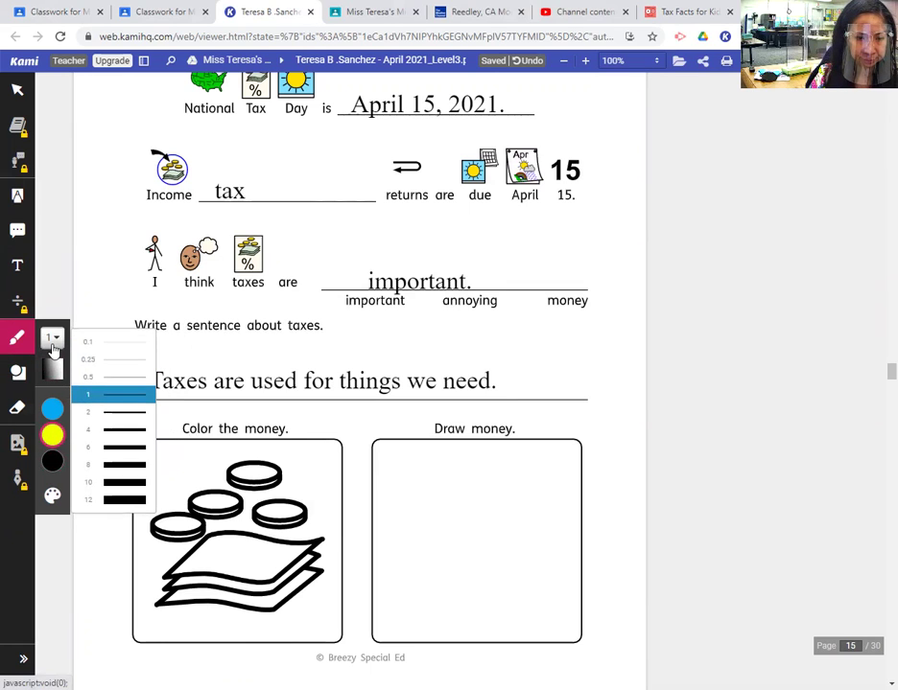
mouse_move(60, 420)
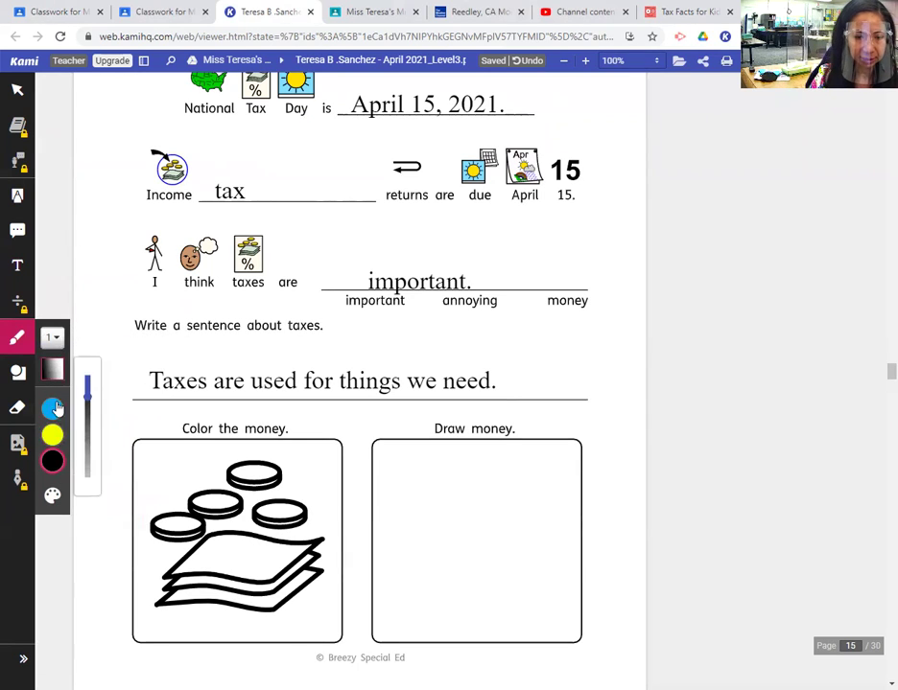
left_click(54, 368)
left_click_drag(86, 384, 88, 464)
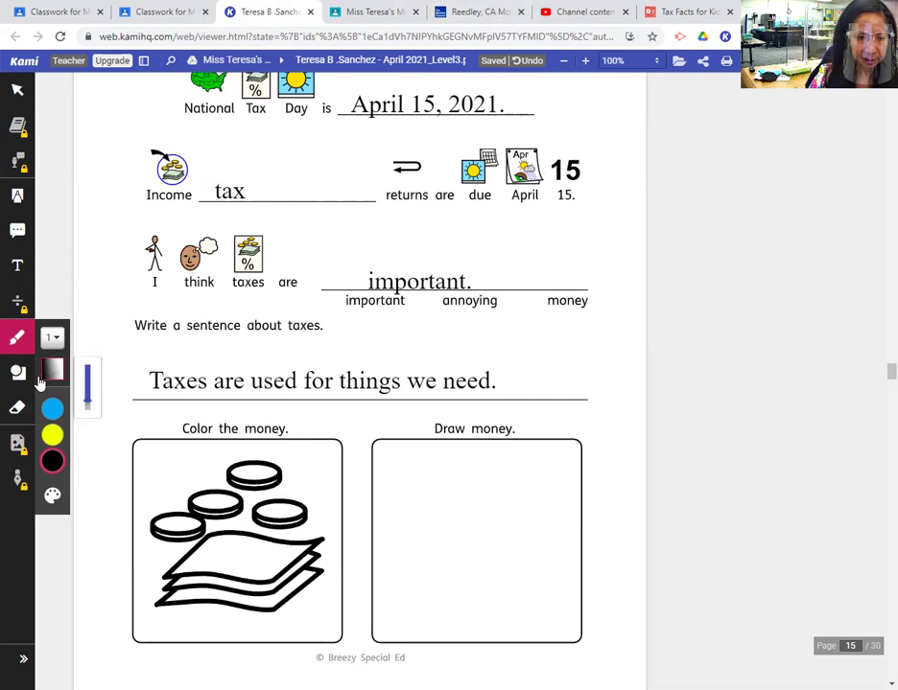
Step: Set the stroke thickness to 12 and begin shading the leftmost coin grey
left_click(48, 342)
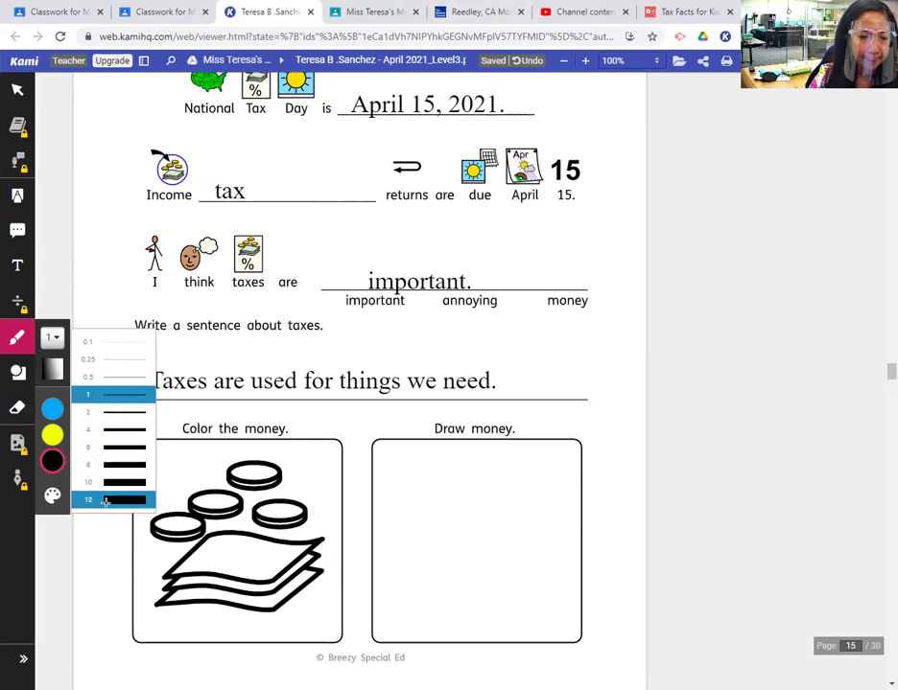
left_click(101, 497)
mouse_move(171, 527)
left_mouse_down()
mouse_move(187, 525)
mouse_move(158, 523)
mouse_move(182, 527)
mouse_move(220, 498)
mouse_move(219, 509)
left_mouse_up()
Step: Shade the remaining coins grey with the translucent black pen
left_click(202, 503)
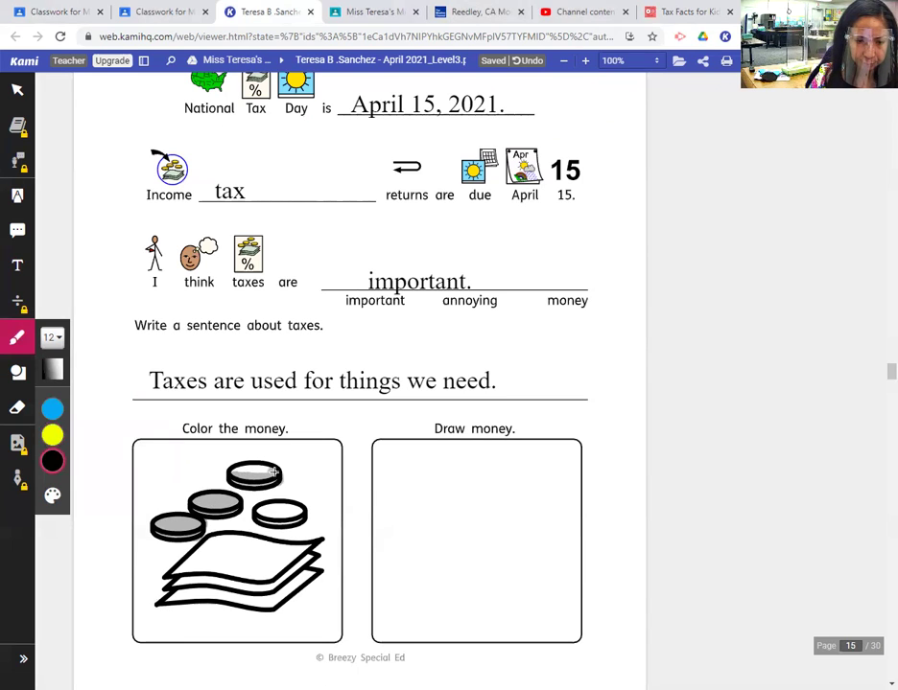
left_click_drag(292, 511, 260, 511)
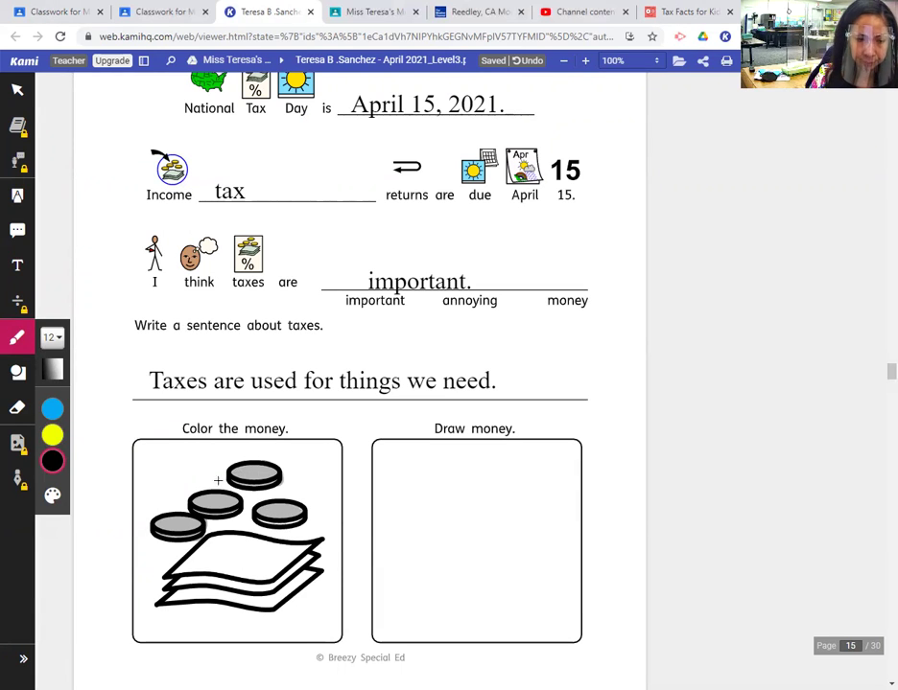
left_click(54, 458)
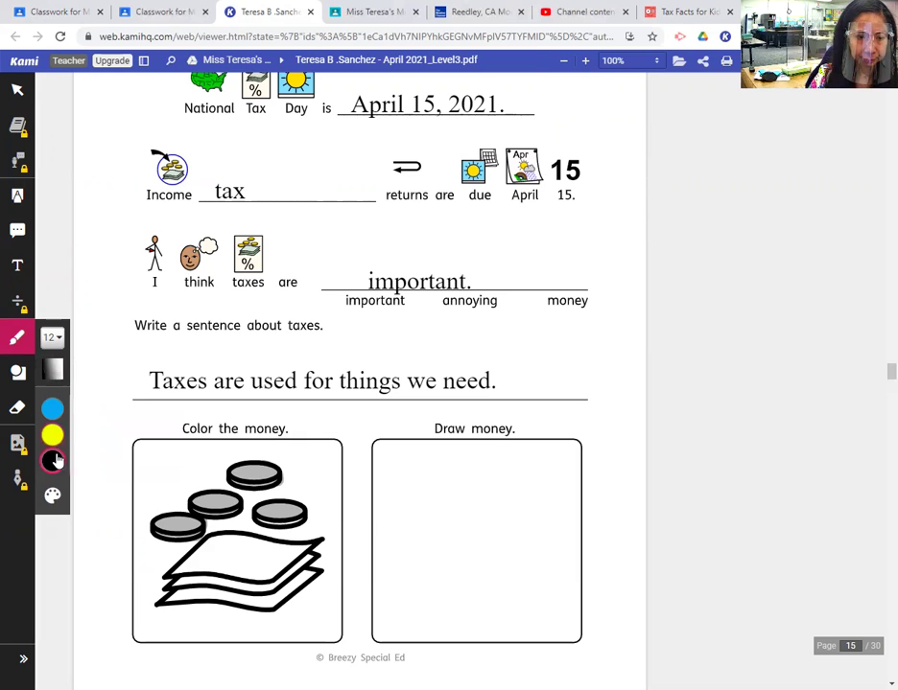
Step: Add green from the default colours to the pen palette and save it
left_click(53, 497)
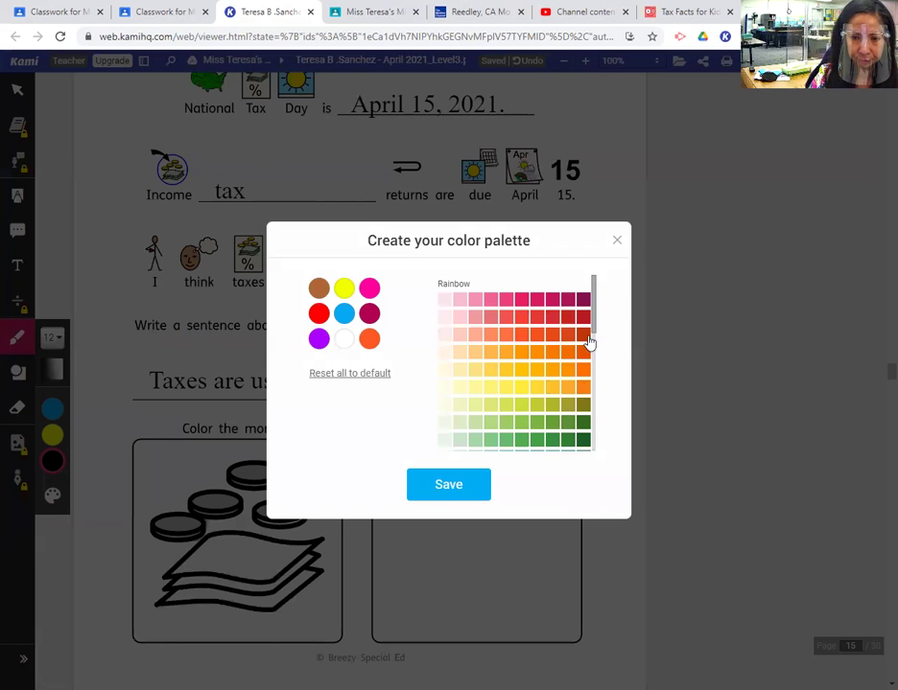
left_click_drag(594, 324, 593, 476)
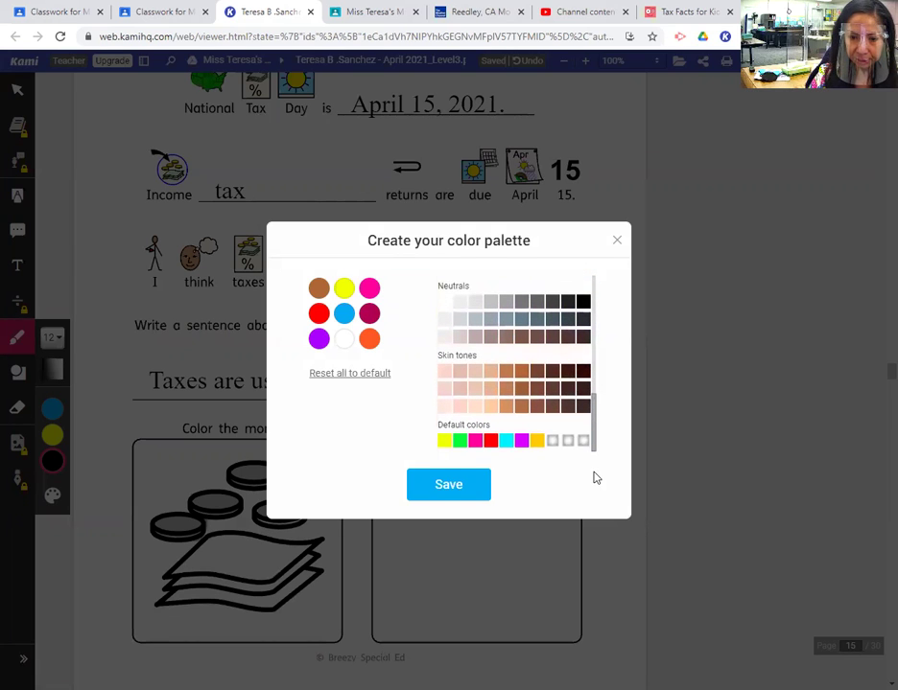
left_click(447, 487)
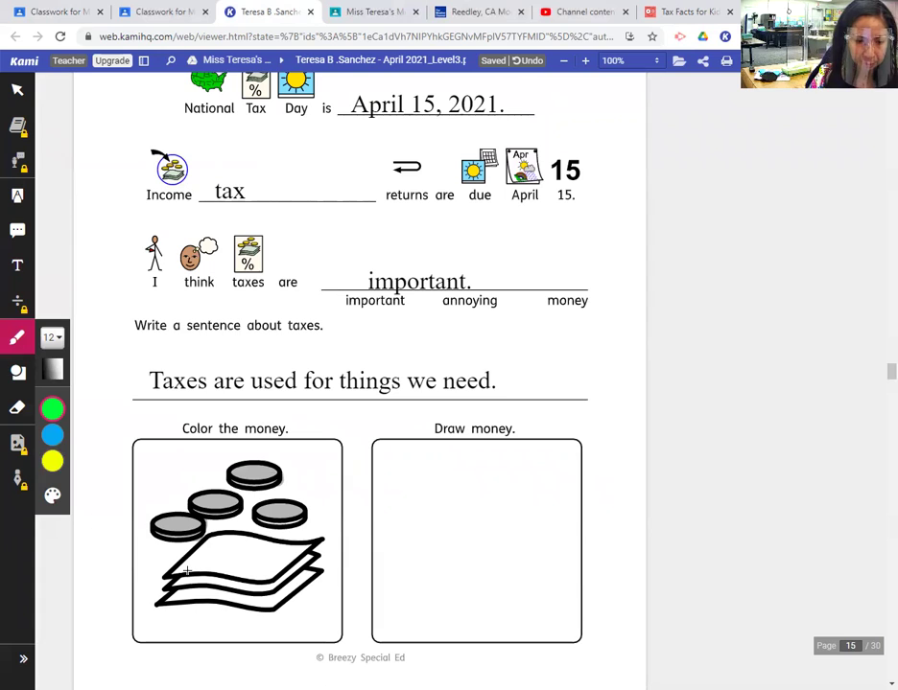
Step: Adjust the green ink's transparency and shade the stack of bills light green
left_click(53, 369)
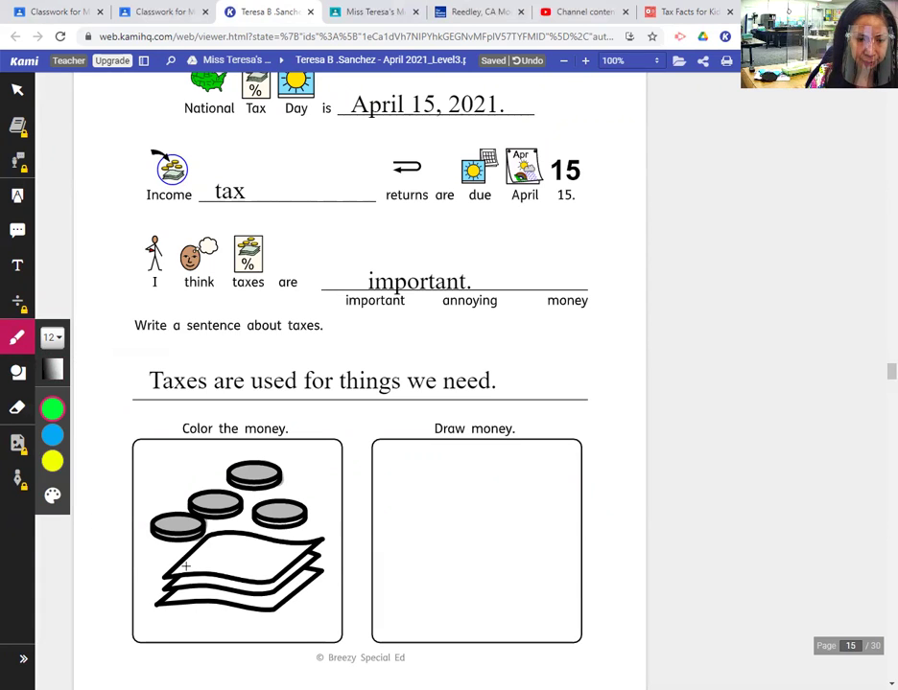
mouse_move(182, 570)
left_mouse_down()
mouse_move(213, 543)
mouse_move(197, 571)
mouse_move(221, 545)
mouse_move(241, 571)
mouse_move(177, 598)
mouse_move(256, 597)
mouse_move(307, 563)
mouse_move(266, 567)
mouse_move(271, 559)
mouse_move(281, 566)
mouse_move(267, 572)
mouse_move(260, 553)
mouse_move(236, 540)
mouse_move(221, 566)
mouse_move(236, 544)
mouse_move(241, 564)
left_mouse_up()
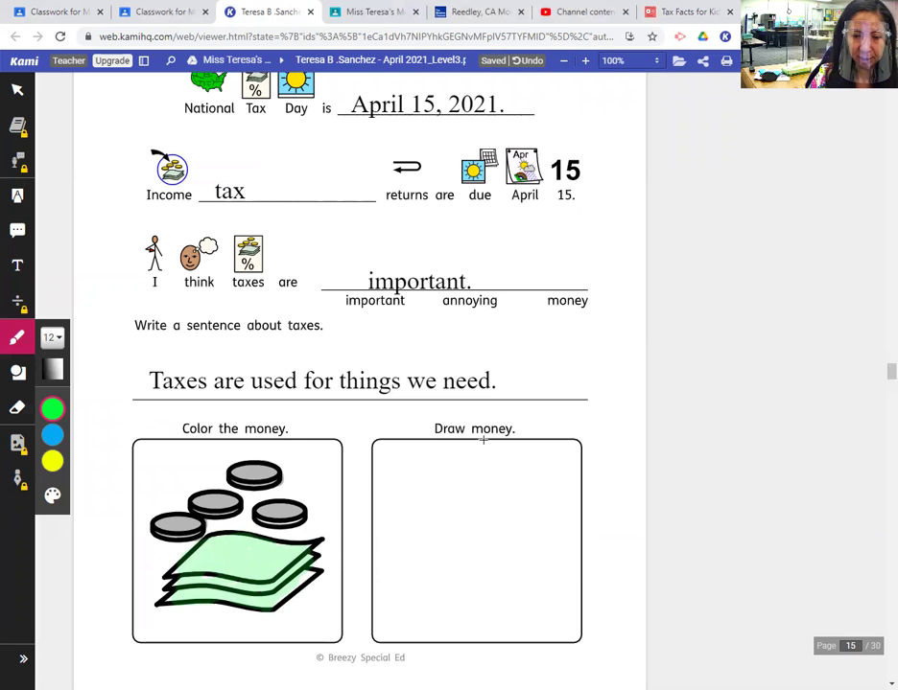
Step: Draw coin circles in the Draw money box using the Circle shape
left_click(18, 373)
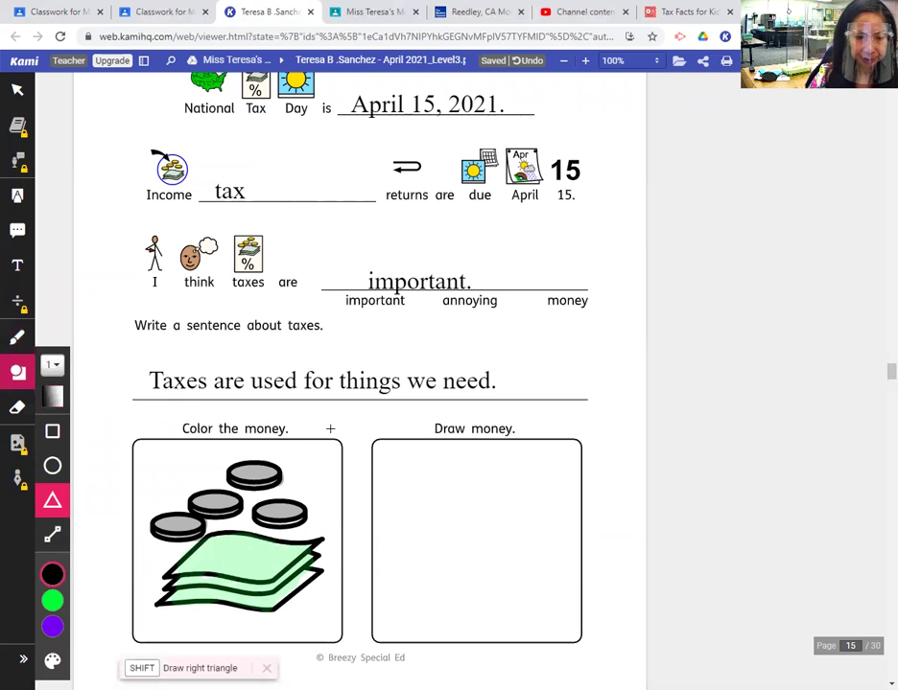
left_click(52, 465)
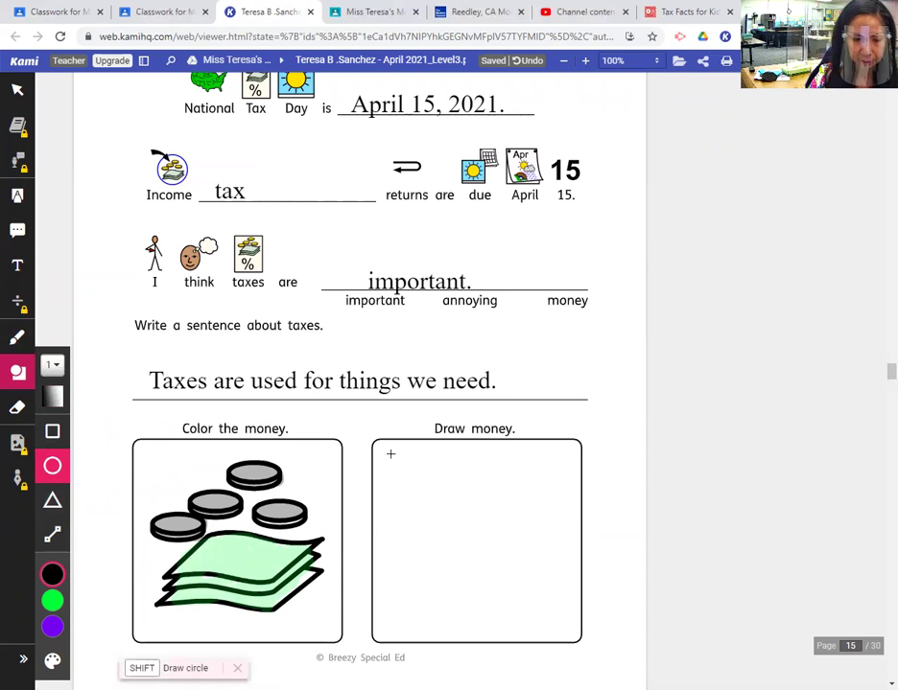
mouse_move(394, 455)
left_mouse_down()
mouse_move(421, 489)
mouse_move(450, 479)
mouse_move(473, 492)
left_mouse_up()
mouse_move(509, 460)
left_mouse_down()
mouse_move(516, 484)
mouse_move(533, 492)
left_mouse_up()
left_click_drag(485, 514, 513, 543)
left_click_drag(409, 519, 436, 537)
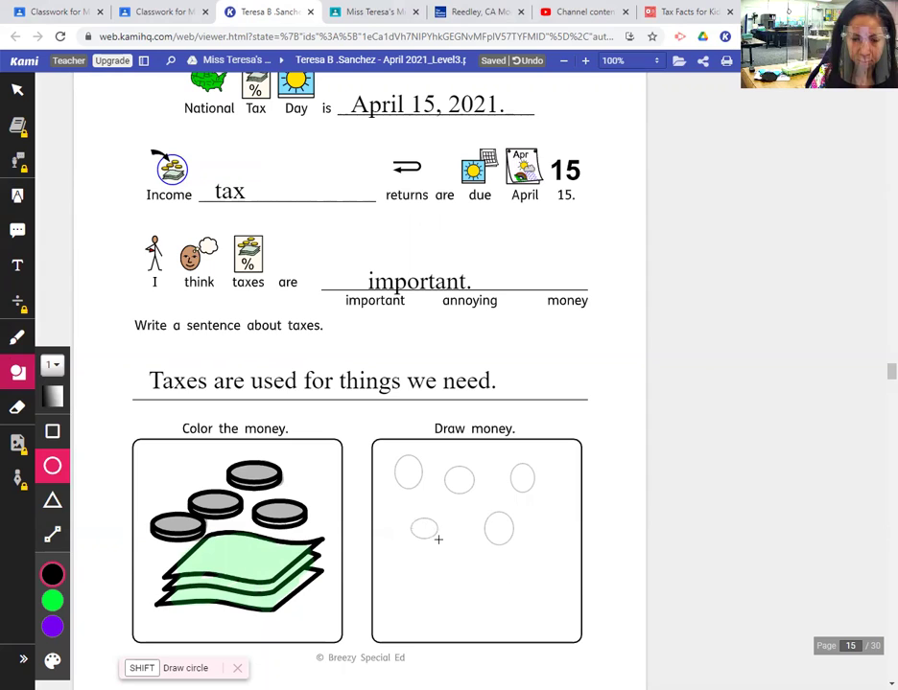
left_click(51, 432)
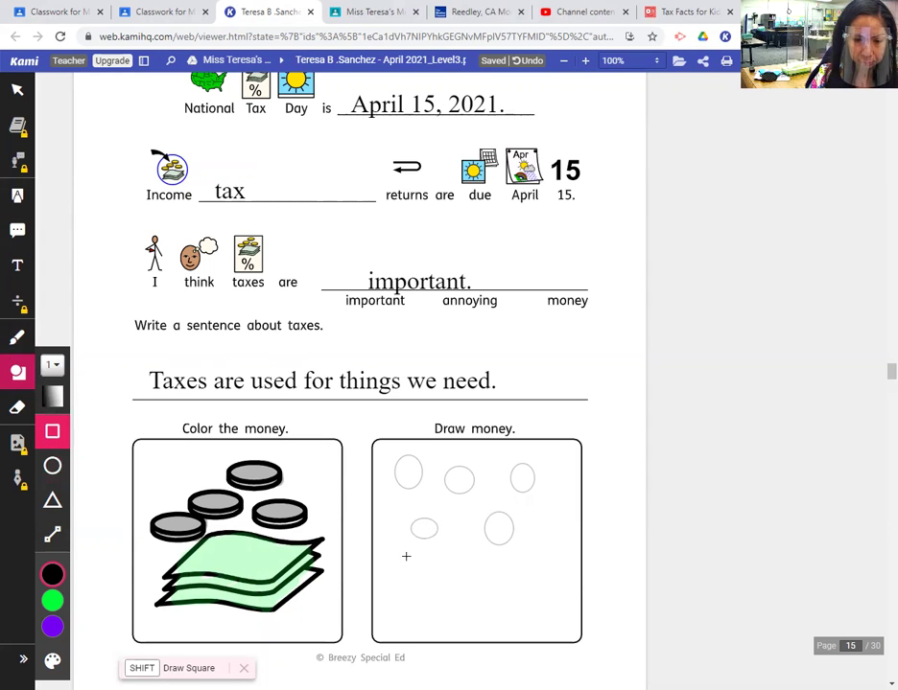
Step: Draw three overlapping rectangle bills beneath the five coin circles in the Draw money box
mouse_move(405, 568)
left_mouse_down()
mouse_move(424, 583)
mouse_move(485, 595)
left_mouse_up()
mouse_move(442, 549)
left_mouse_down()
mouse_move(504, 604)
mouse_move(533, 597)
mouse_move(503, 593)
mouse_move(530, 589)
left_mouse_up()
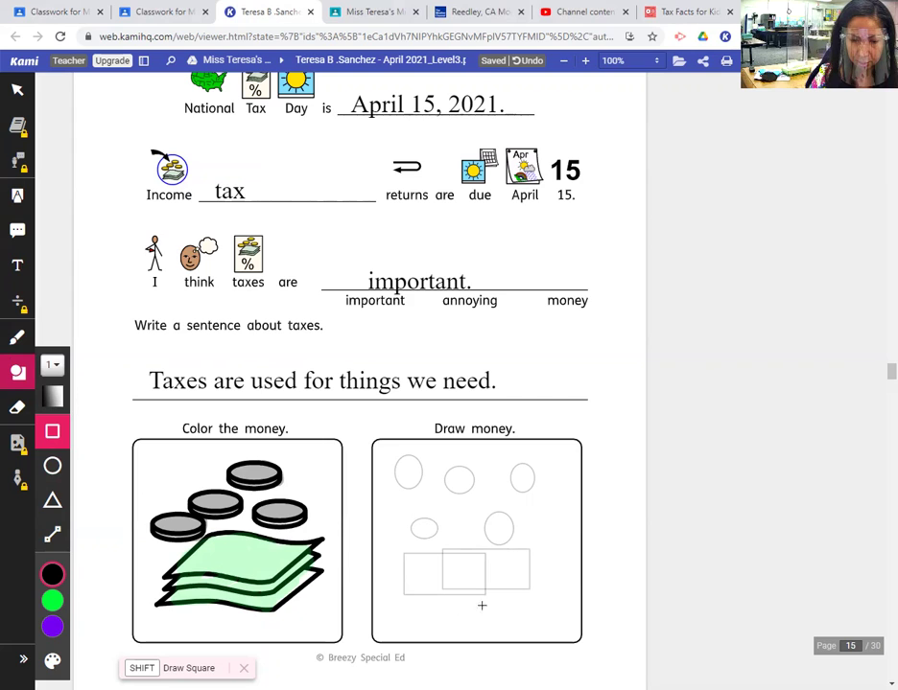
left_click_drag(443, 605, 523, 625)
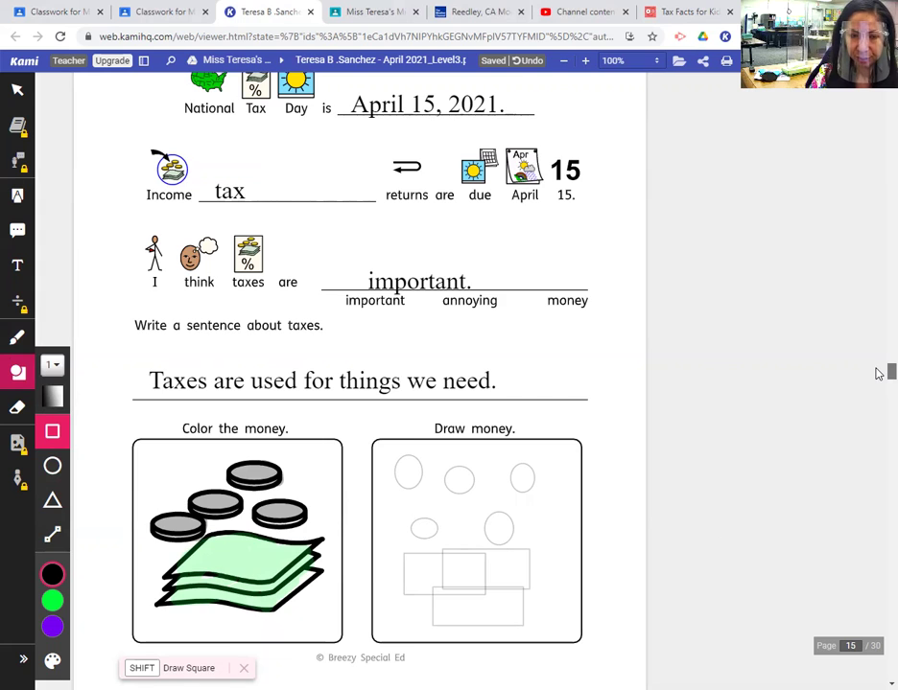
scroll(878, 372, "up", 2)
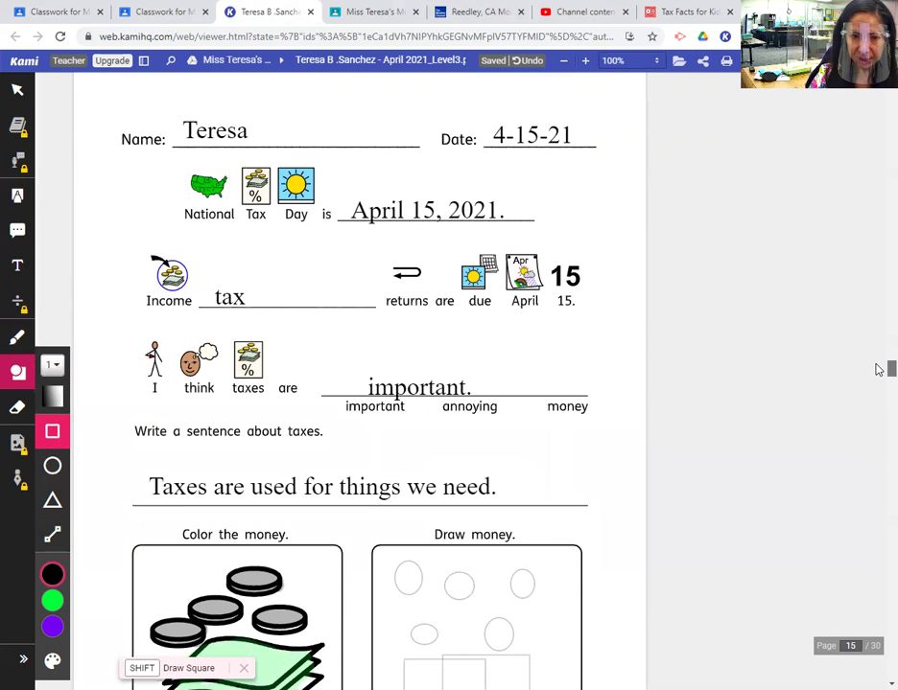